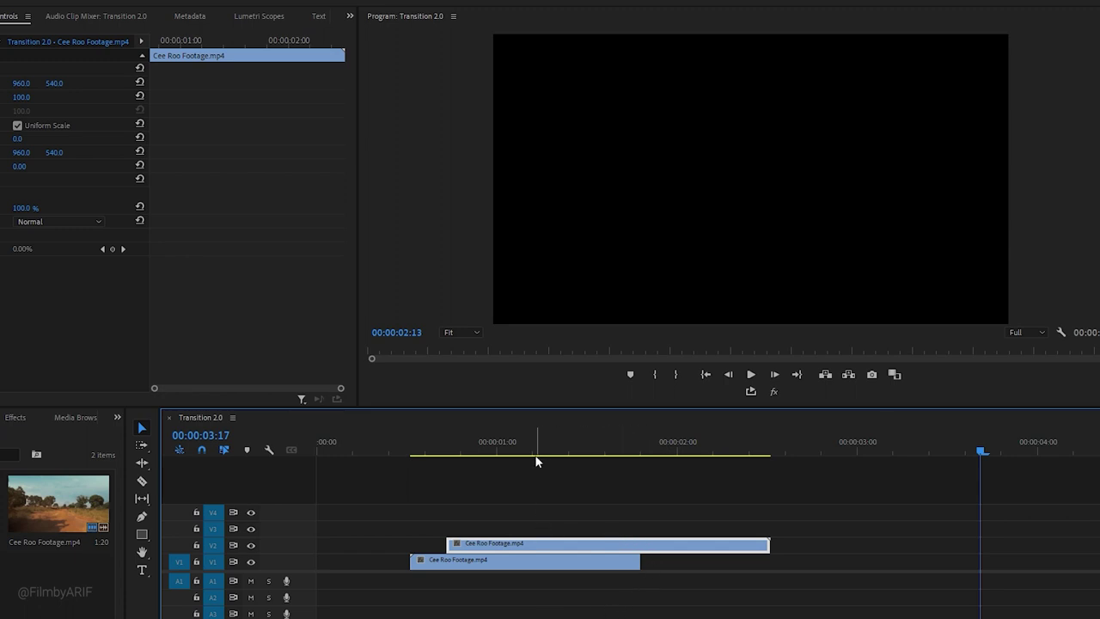
Export the frame at 00:00:01:11 as a PNG still named Tree 1
{"action": "left_click_drag", "start_coordinate": [537, 447], "coordinate": [578, 448]}
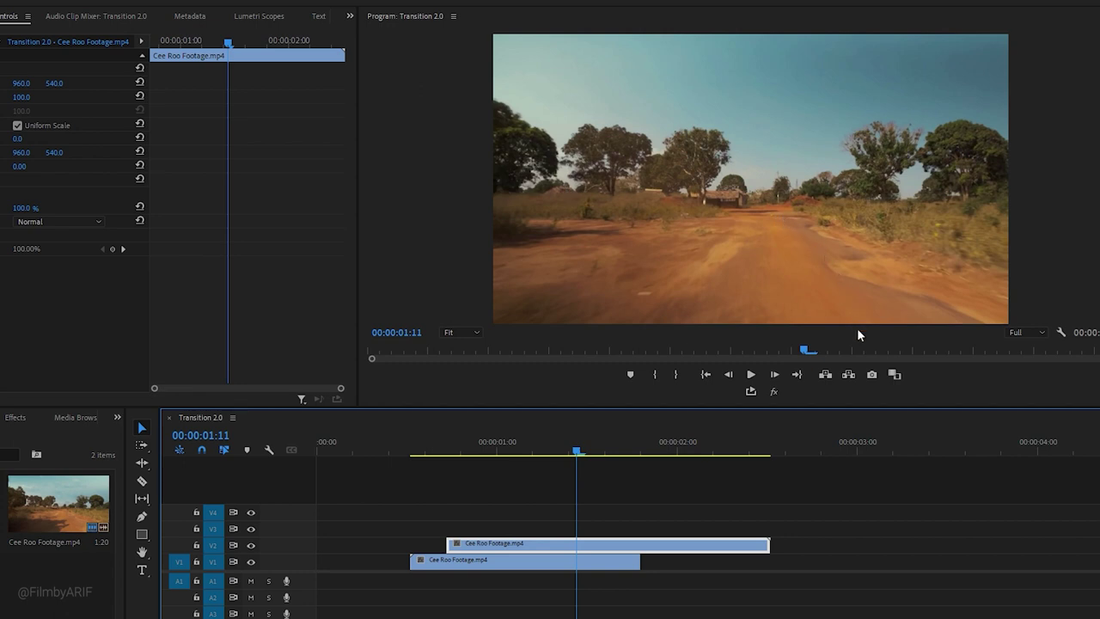
{"action": "left_click", "coordinate": [870, 375]}
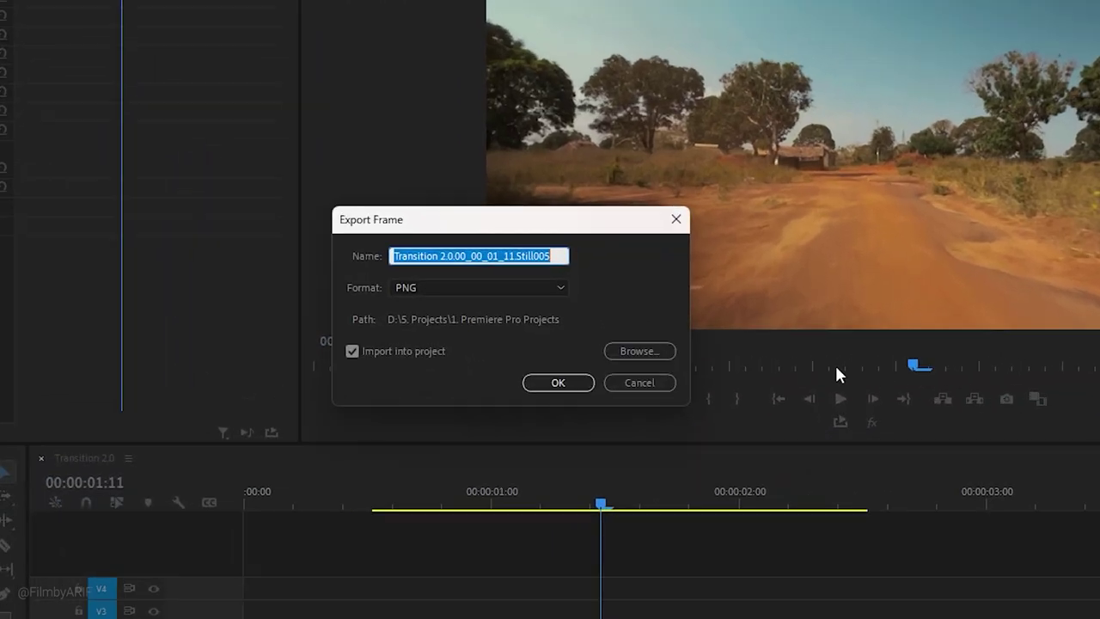
{"action": "type", "text": "Tre"}
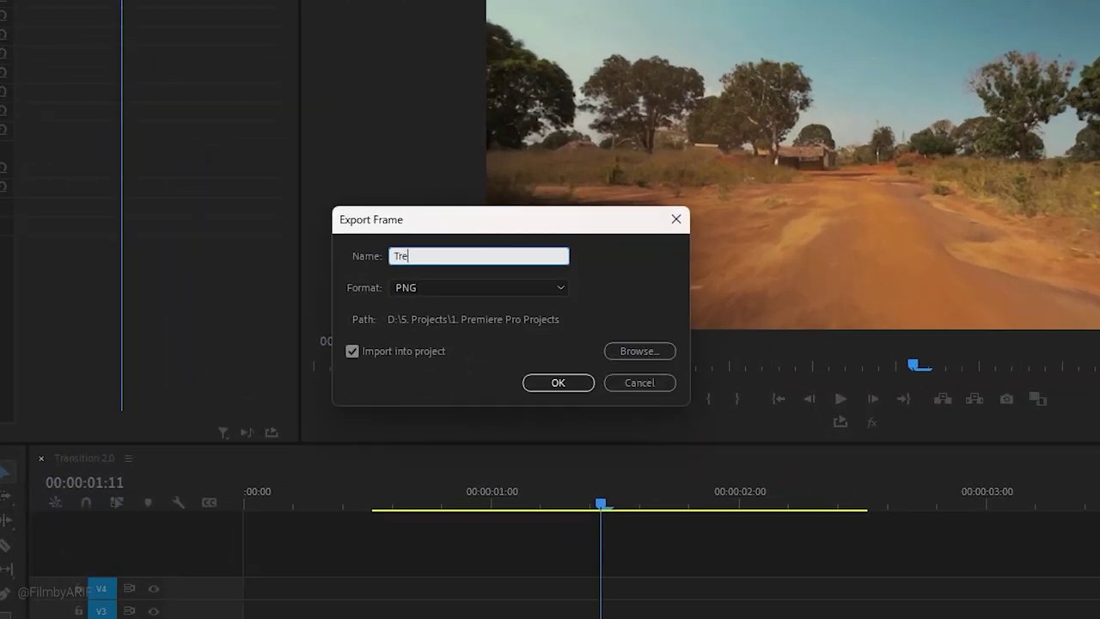
{"action": "type", "text": "e 1"}
Finish the Tree 1 export, shorten the still, and place it on V3 ending at 00:00:01:11
{"action": "left_click", "coordinate": [558, 383]}
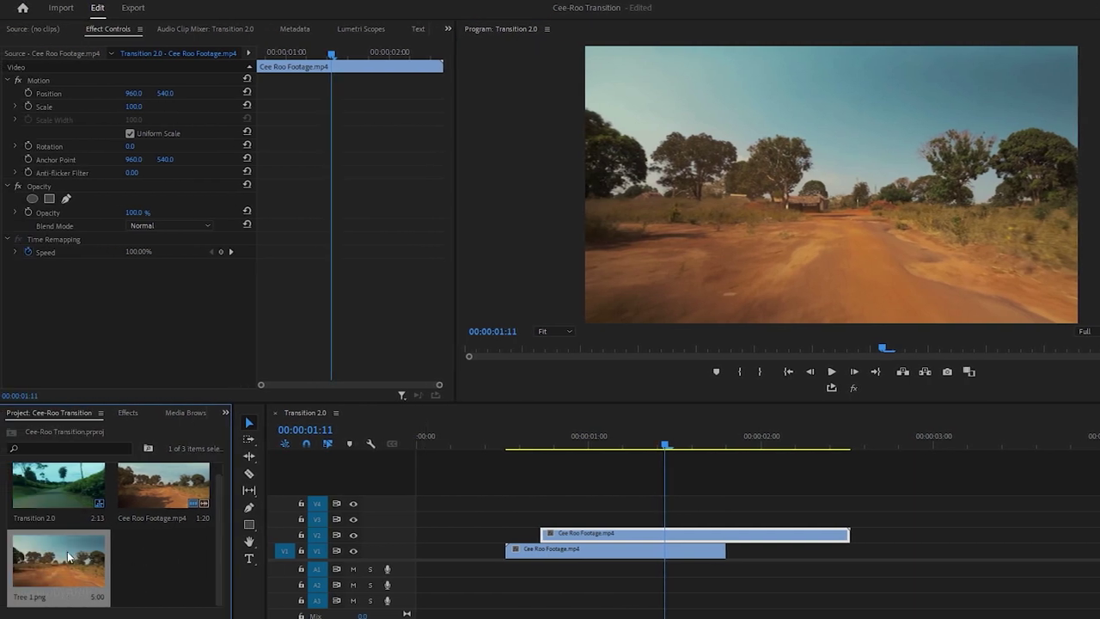
{"action": "double_click", "coordinate": [69, 556]}
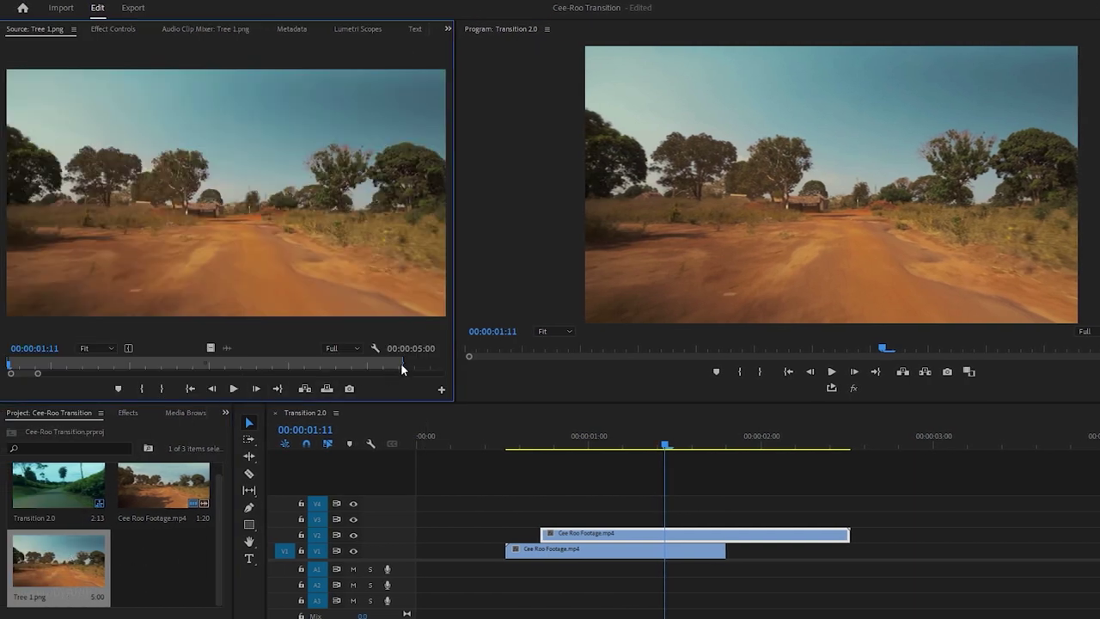
{"action": "left_click_drag", "start_coordinate": [404, 361], "coordinate": [537, 519]}
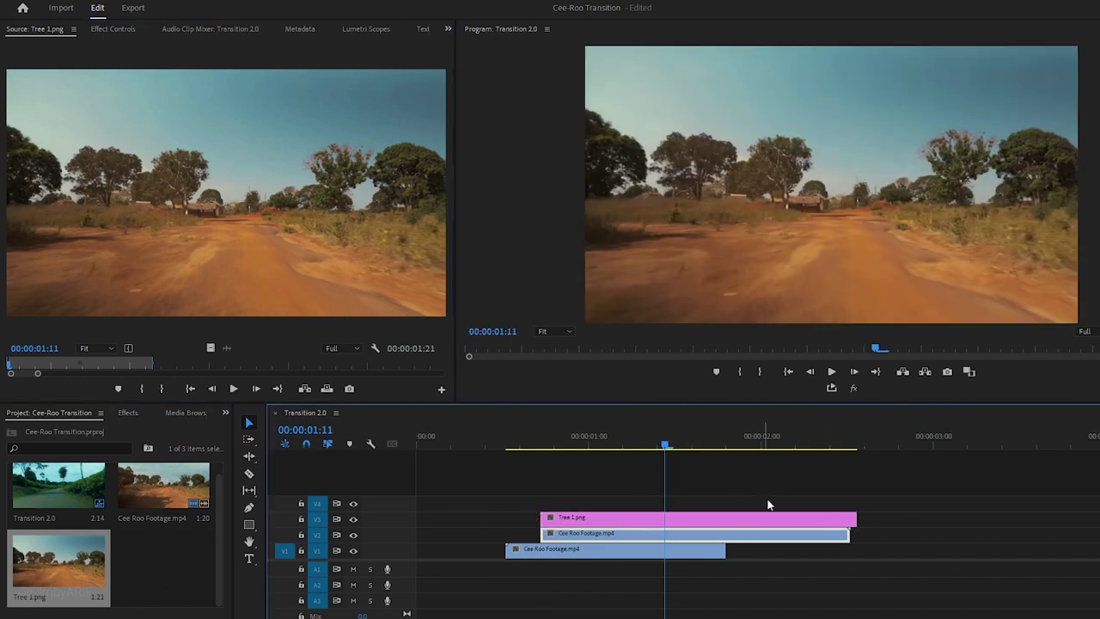
{"action": "left_click_drag", "start_coordinate": [848, 513], "coordinate": [664, 516]}
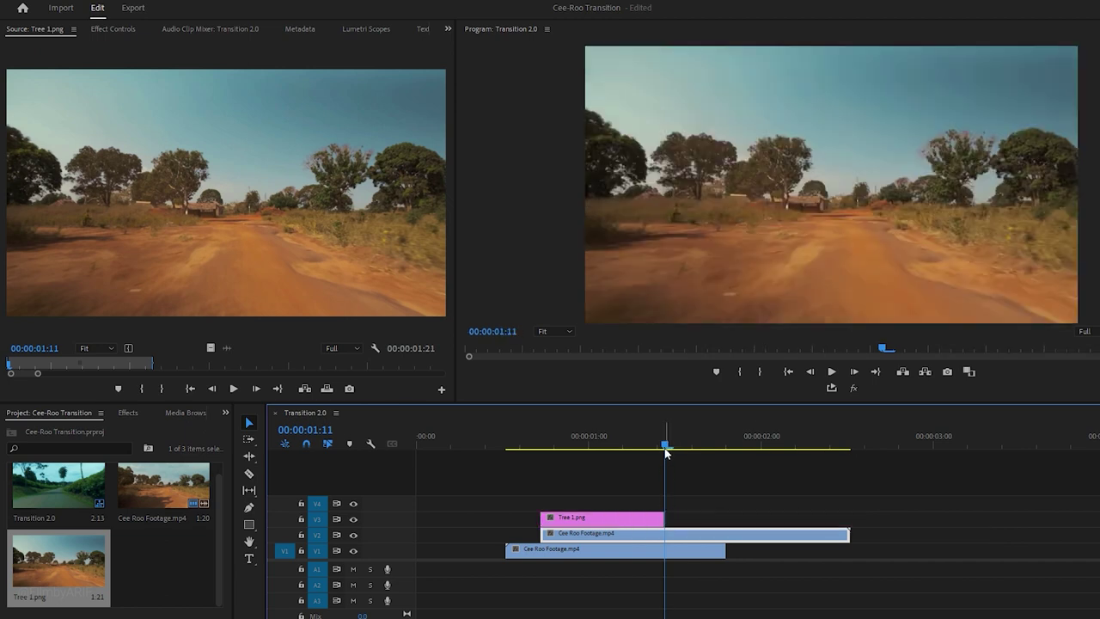
{"action": "left_click_drag", "start_coordinate": [666, 445], "coordinate": [702, 452]}
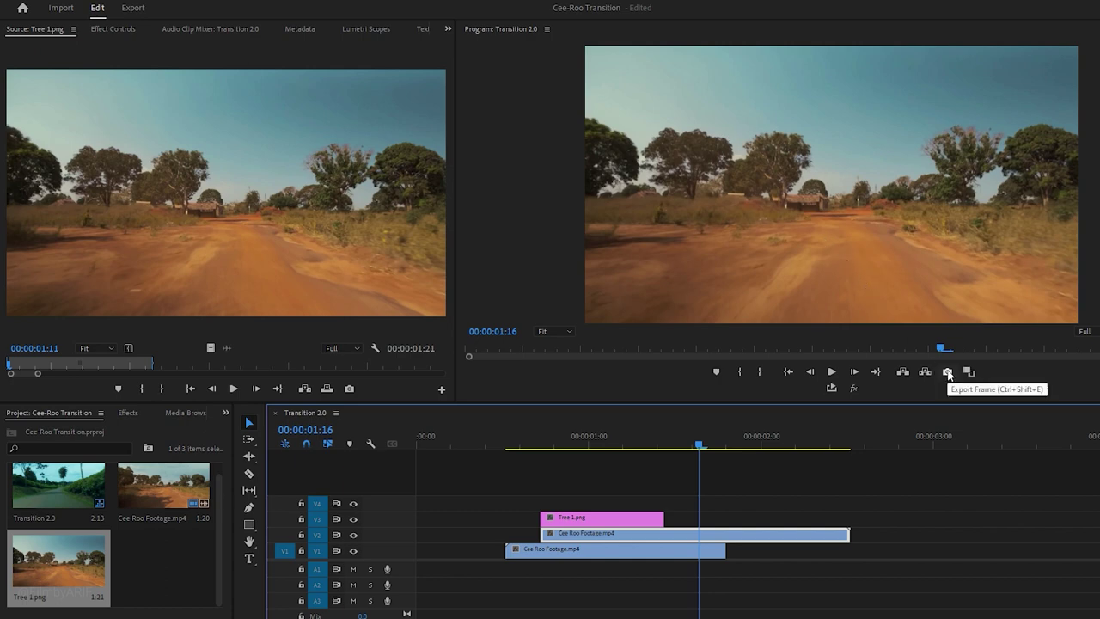
Export the frame at 00:00:01:16 as a PNG still named Tree 2
{"action": "left_click", "coordinate": [948, 373]}
{"action": "type", "text": "Tree 2"}
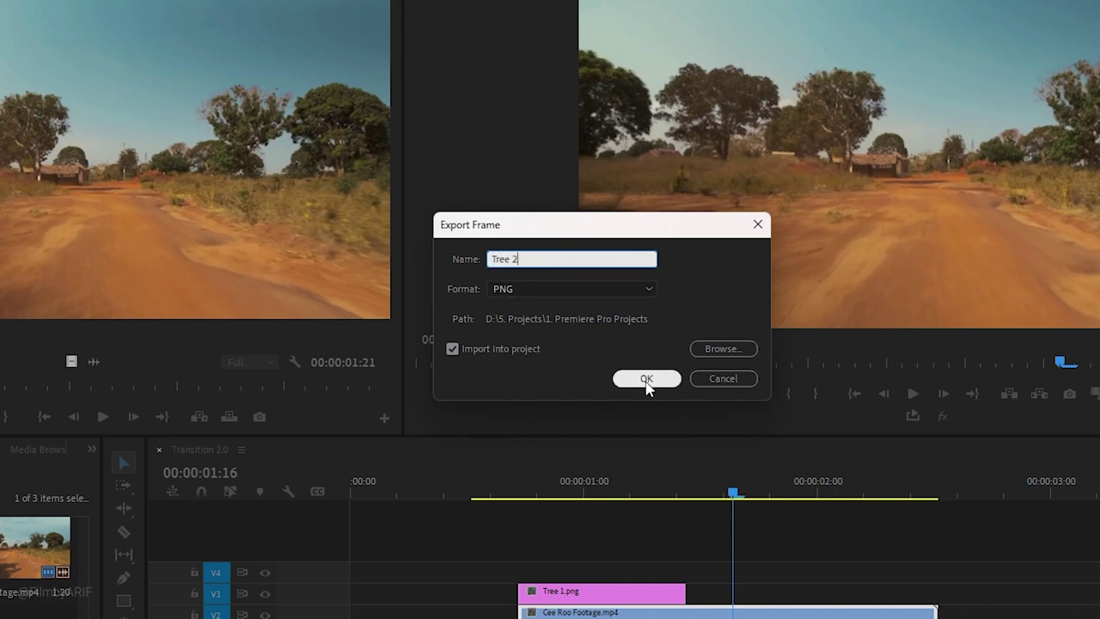
{"action": "left_click", "coordinate": [646, 379]}
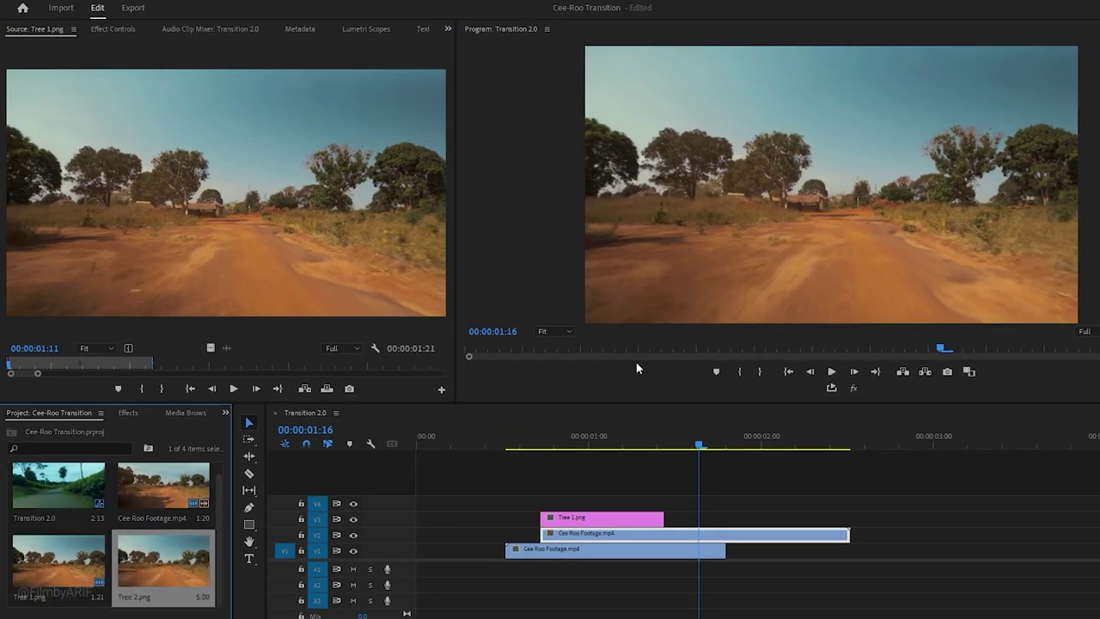
Shorten the Tree 2 still to 24 frames and place it on track V4
{"action": "double_click", "coordinate": [166, 562]}
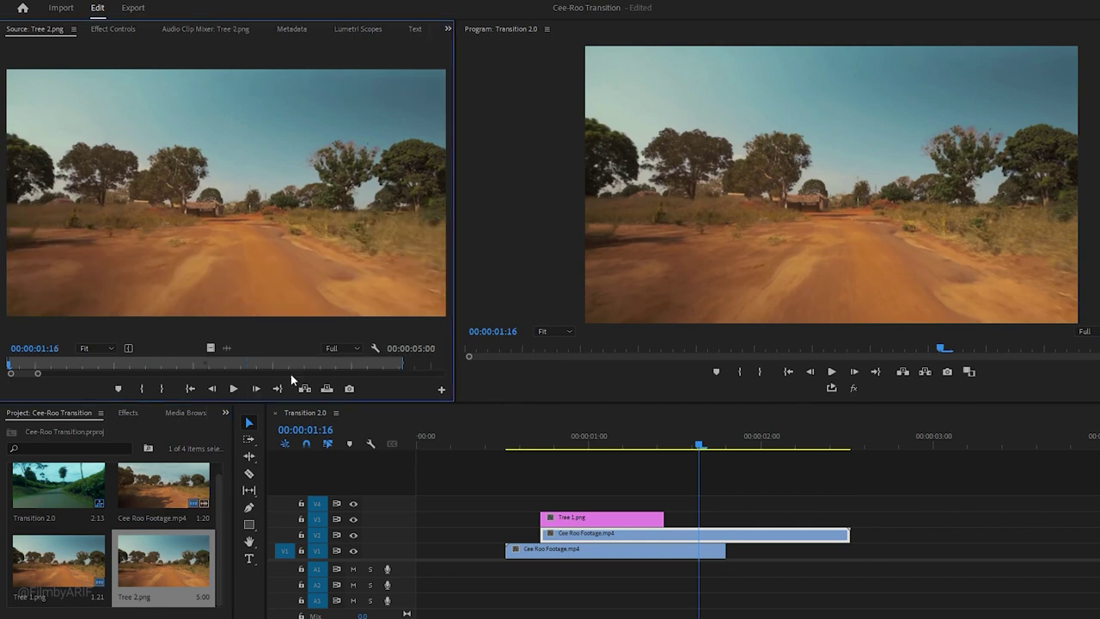
{"action": "left_click_drag", "start_coordinate": [401, 364], "coordinate": [83, 364]}
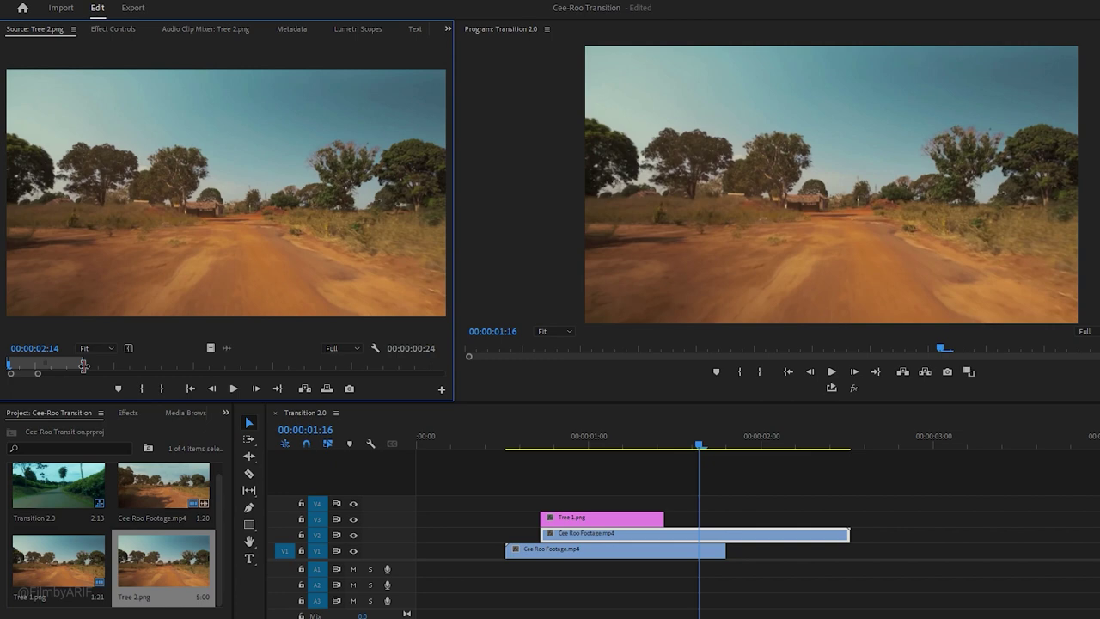
{"action": "left_click_drag", "start_coordinate": [422, 427], "coordinate": [581, 501]}
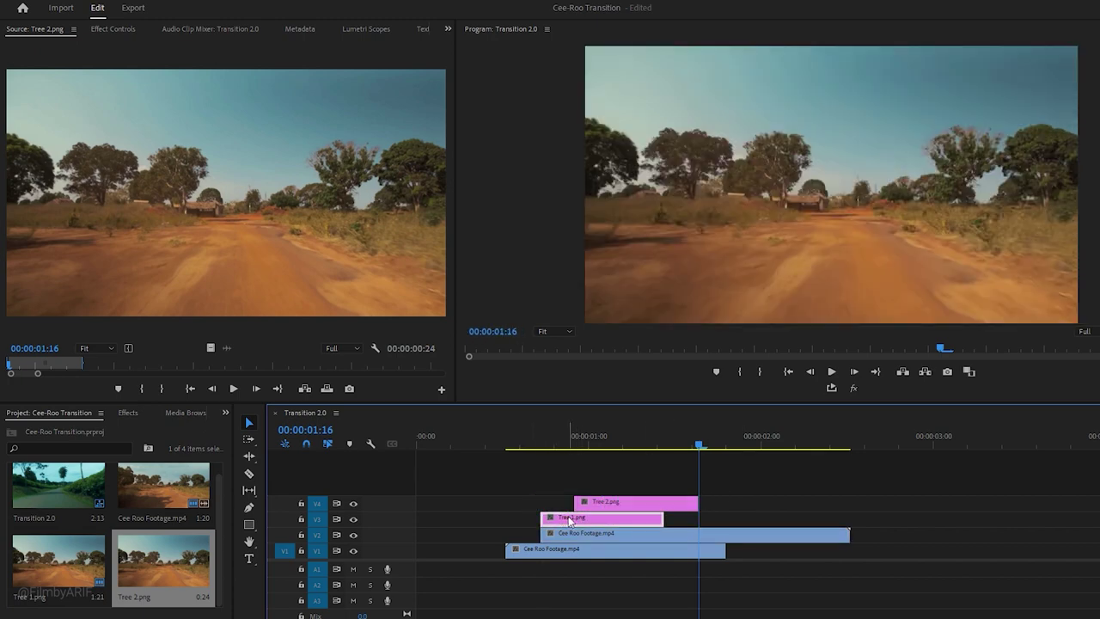
Open Tree 1.png in Photoshop and erase the sky with a 202 px eraser
{"action": "right_click", "coordinate": [569, 521]}
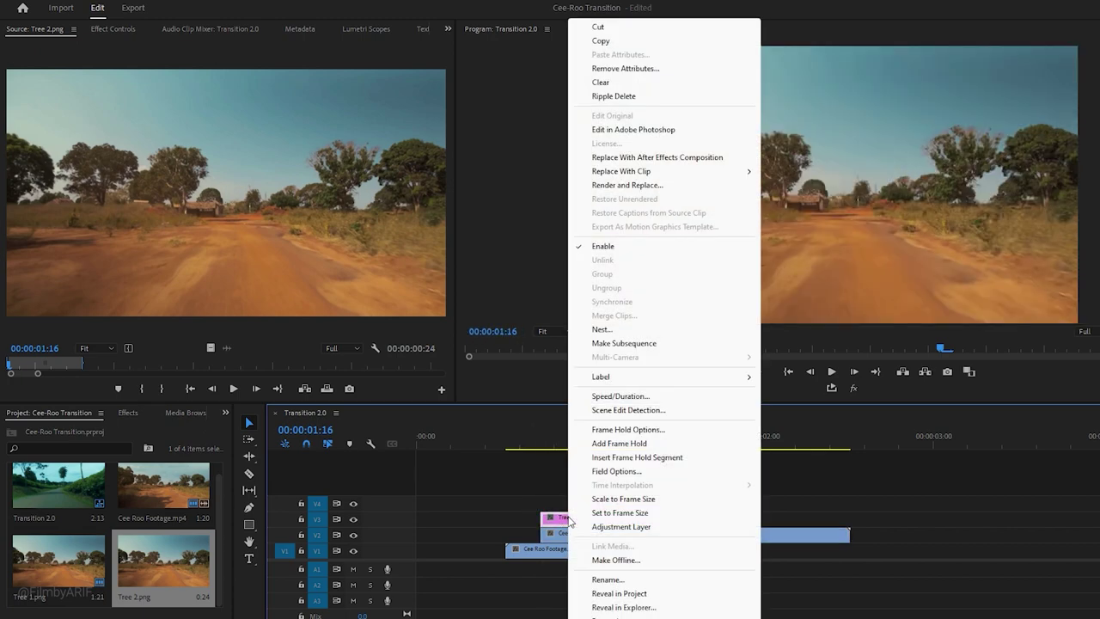
{"action": "left_click", "coordinate": [623, 130]}
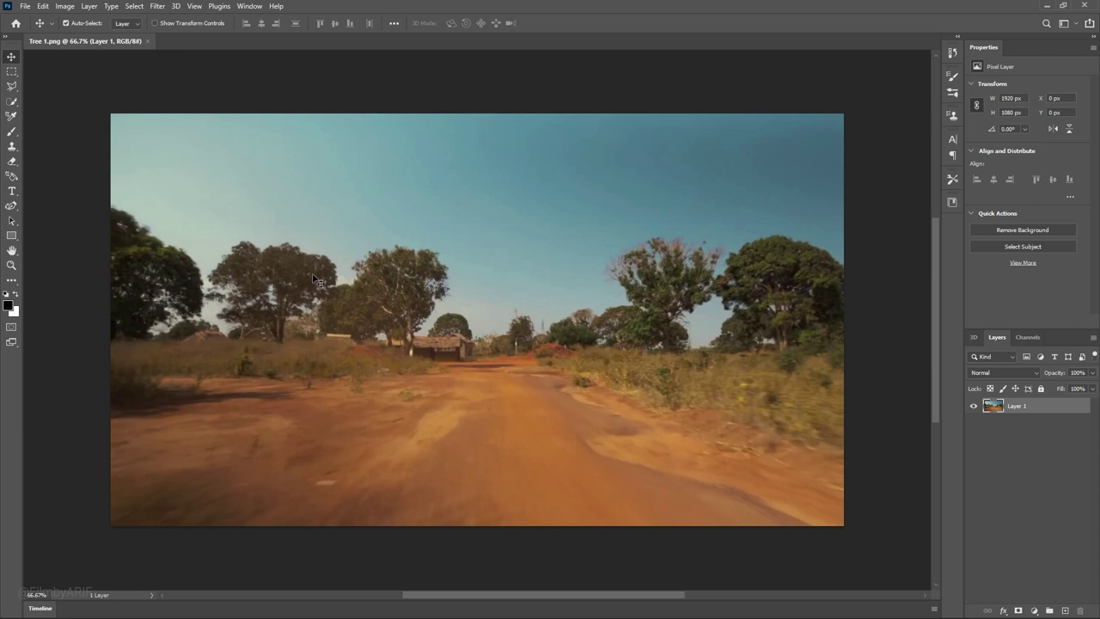
{"action": "left_click", "coordinate": [11, 161]}
{"action": "right_click", "coordinate": [316, 169]}
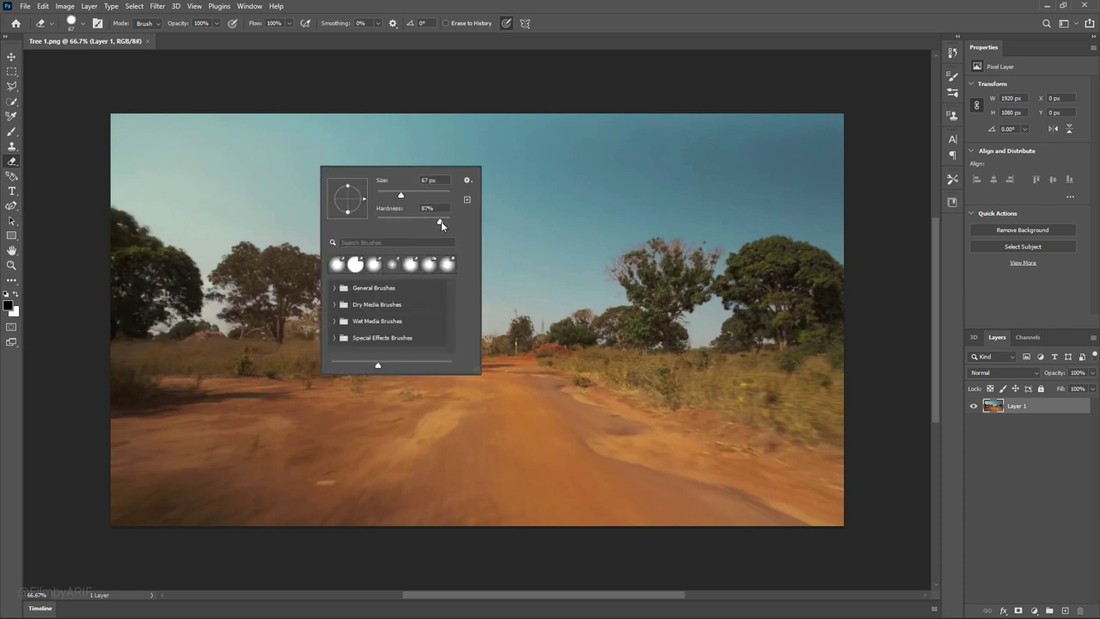
{"action": "left_click_drag", "start_coordinate": [401, 194], "coordinate": [432, 194]}
{"action": "mouse_move", "coordinate": [258, 152]}
{"action": "left_mouse_down"}
{"action": "mouse_move", "coordinate": [101, 138]}
{"action": "mouse_move", "coordinate": [602, 134]}
{"action": "mouse_move", "coordinate": [828, 186]}
{"action": "mouse_move", "coordinate": [847, 511]}
{"action": "mouse_move", "coordinate": [131, 512]}
{"action": "mouse_move", "coordinate": [117, 182]}
{"action": "mouse_move", "coordinate": [776, 190]}
{"action": "mouse_move", "coordinate": [792, 478]}
{"action": "mouse_move", "coordinate": [716, 215]}
{"action": "mouse_move", "coordinate": [631, 180]}
{"action": "mouse_move", "coordinate": [434, 487]}
{"action": "mouse_move", "coordinate": [377, 266]}
{"action": "mouse_move", "coordinate": [391, 223]}
{"action": "mouse_move", "coordinate": [475, 212]}
{"action": "mouse_move", "coordinate": [595, 314]}
{"action": "mouse_move", "coordinate": [583, 394]}
{"action": "mouse_move", "coordinate": [507, 437]}
{"action": "mouse_move", "coordinate": [364, 387]}
{"action": "mouse_move", "coordinate": [268, 386]}
{"action": "mouse_move", "coordinate": [167, 441]}
{"action": "mouse_move", "coordinate": [309, 441]}
{"action": "mouse_move", "coordinate": [168, 341]}
{"action": "mouse_move", "coordinate": [166, 234]}
{"action": "mouse_move", "coordinate": [297, 192]}
{"action": "mouse_move", "coordinate": [387, 256]}
{"action": "mouse_move", "coordinate": [338, 373]}
{"action": "left_mouse_up"}
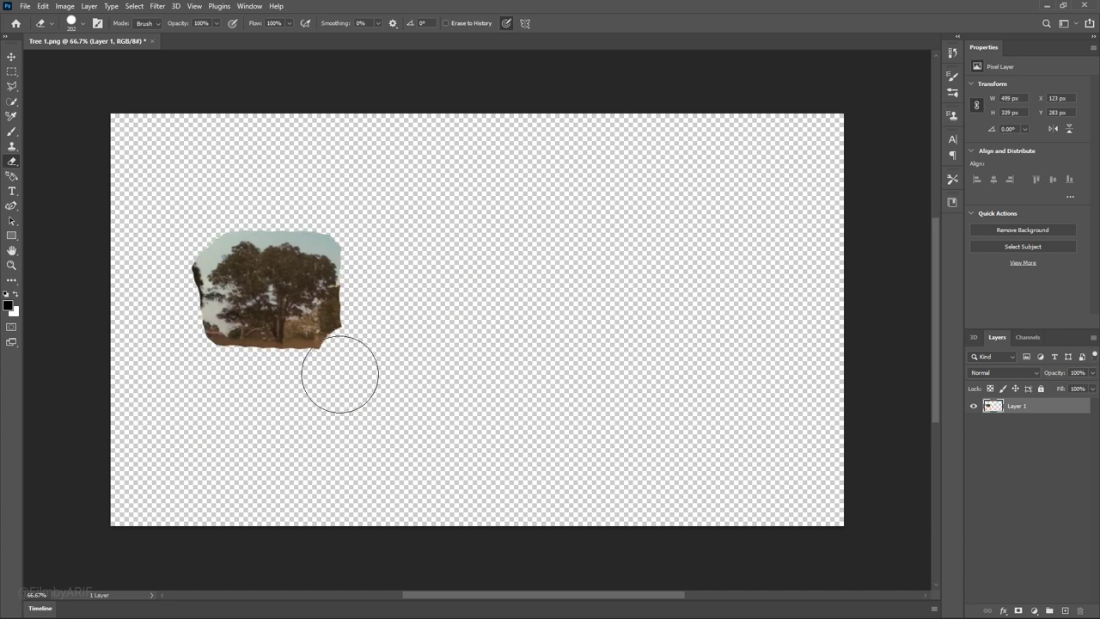
Soften the eraser to 35% hardness, clear around the trunk and remaining sky, then save
{"action": "right_click", "coordinate": [339, 374]}
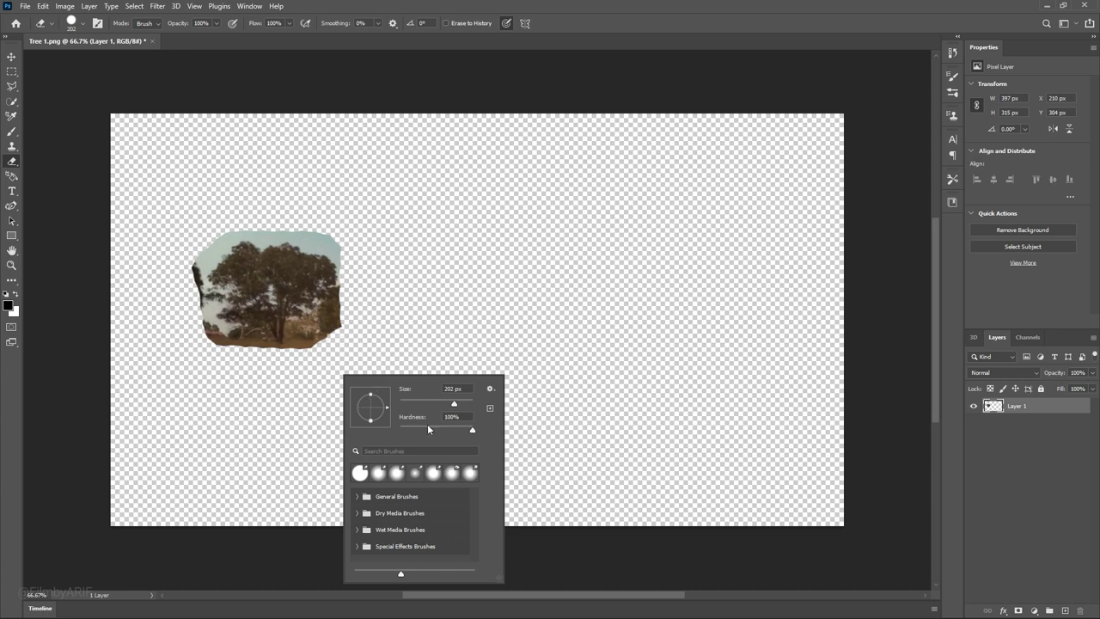
{"action": "mouse_move", "coordinate": [472, 430]}
{"action": "left_mouse_down"}
{"action": "mouse_move", "coordinate": [424, 434]}
{"action": "mouse_move", "coordinate": [430, 401]}
{"action": "mouse_move", "coordinate": [419, 401]}
{"action": "left_mouse_up"}
{"action": "mouse_move", "coordinate": [296, 354]}
{"action": "left_mouse_down"}
{"action": "mouse_move", "coordinate": [297, 323]}
{"action": "mouse_move", "coordinate": [304, 350]}
{"action": "left_mouse_up"}
{"action": "mouse_move", "coordinate": [347, 313]}
{"action": "left_mouse_down"}
{"action": "mouse_move", "coordinate": [327, 238]}
{"action": "mouse_move", "coordinate": [221, 238]}
{"action": "mouse_move", "coordinate": [220, 331]}
{"action": "mouse_move", "coordinate": [293, 347]}
{"action": "mouse_move", "coordinate": [210, 335]}
{"action": "mouse_move", "coordinate": [232, 244]}
{"action": "mouse_move", "coordinate": [328, 247]}
{"action": "left_mouse_up"}
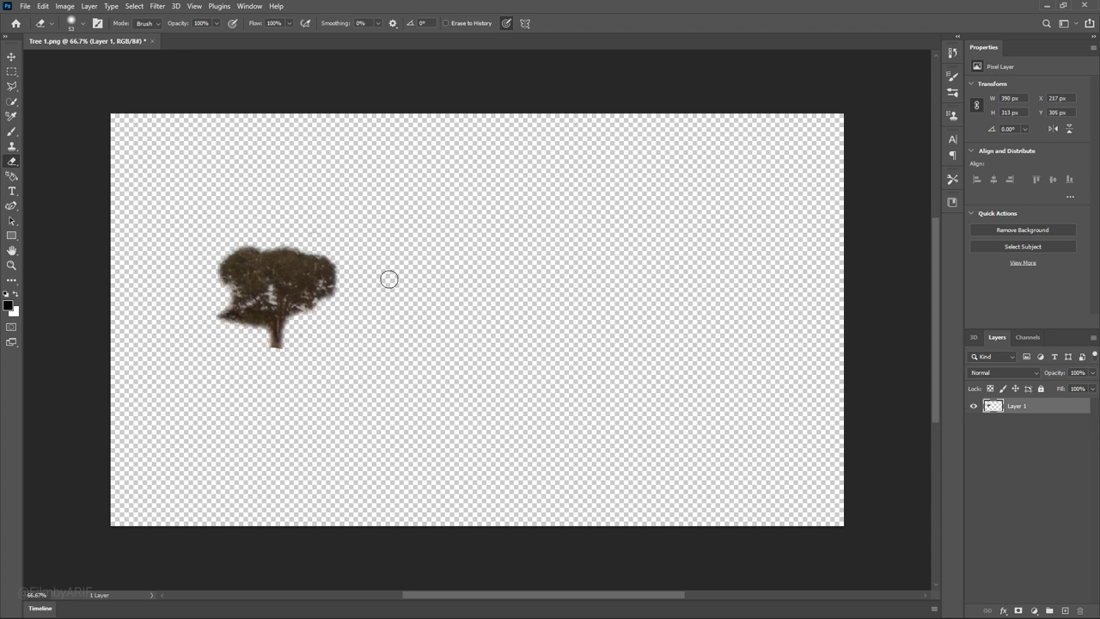
{"action": "right_click", "coordinate": [12, 163]}
{"action": "left_click", "coordinate": [50, 183]}
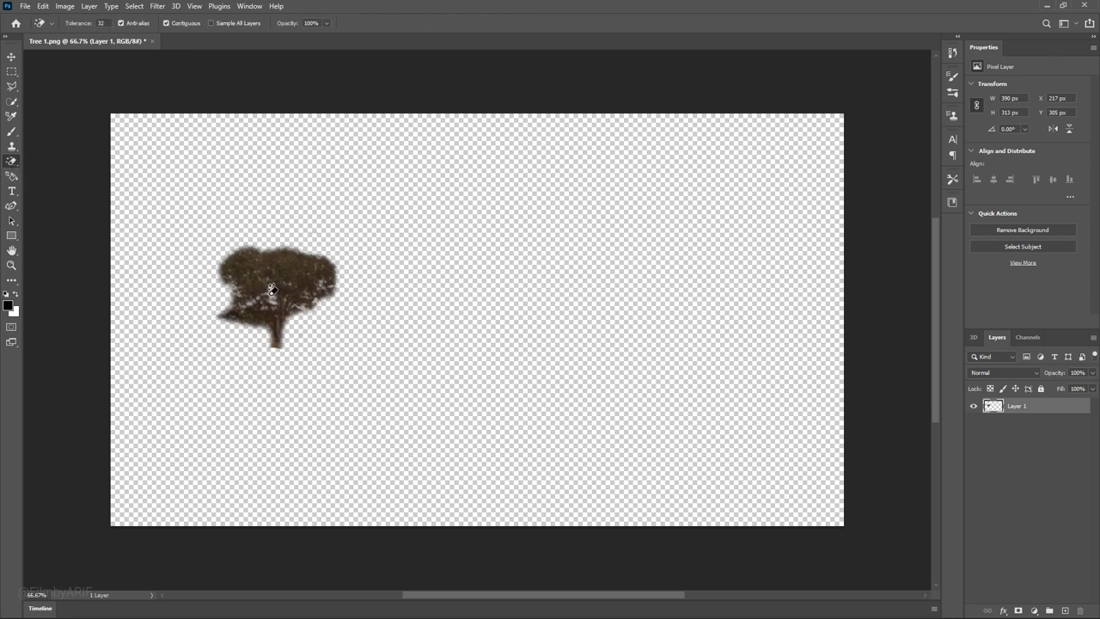
{"action": "left_click", "coordinate": [12, 58]}
{"action": "key", "text": "ctrl+s"}
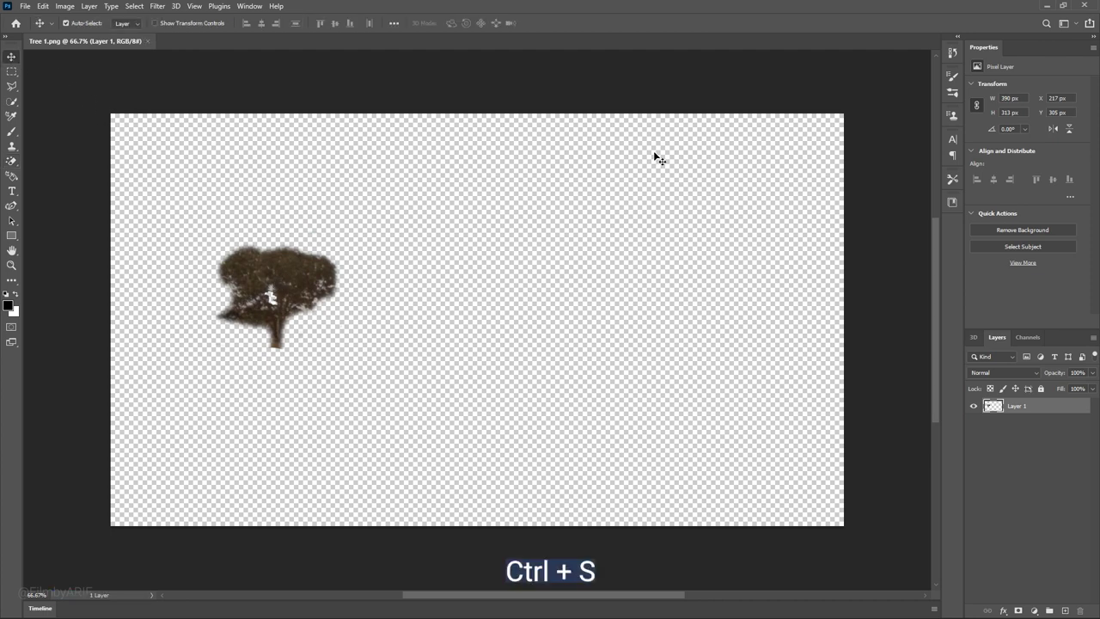
Return to Premiere, hide track V2, and check the tree cutout at 00:00:01:05
{"action": "left_click", "coordinate": [1084, 5]}
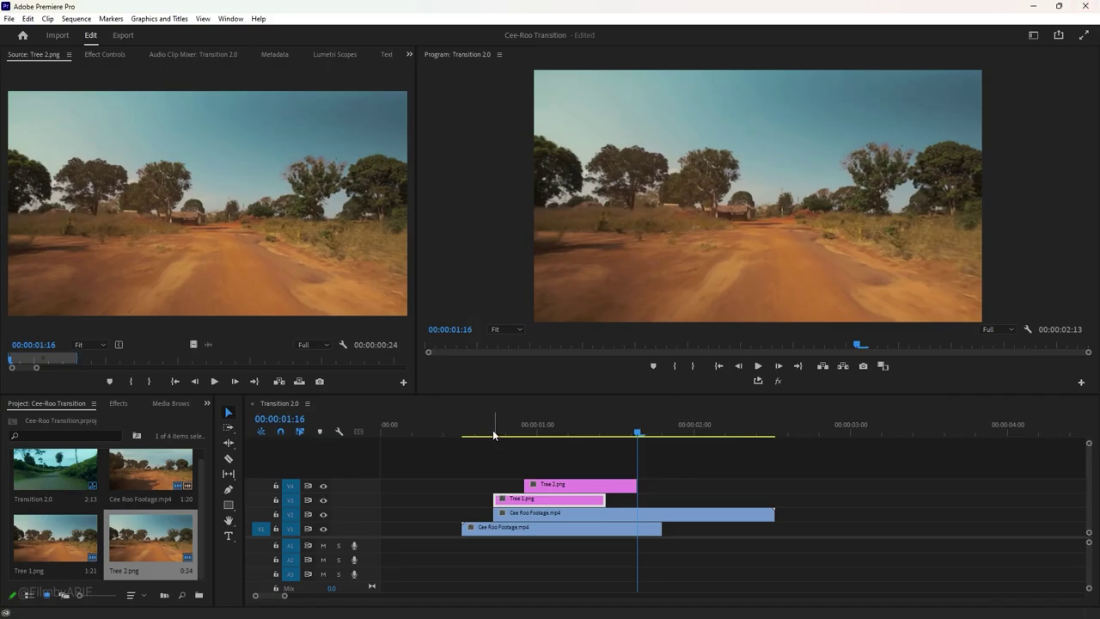
{"action": "left_click_drag", "start_coordinate": [493, 428], "coordinate": [509, 428]}
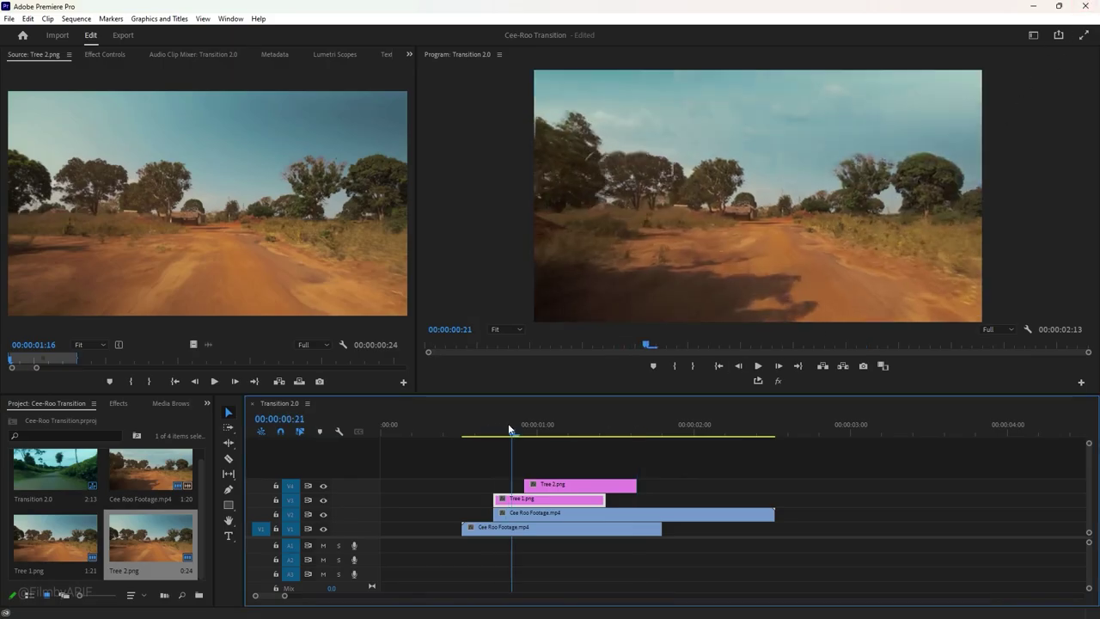
{"action": "left_click", "coordinate": [324, 514]}
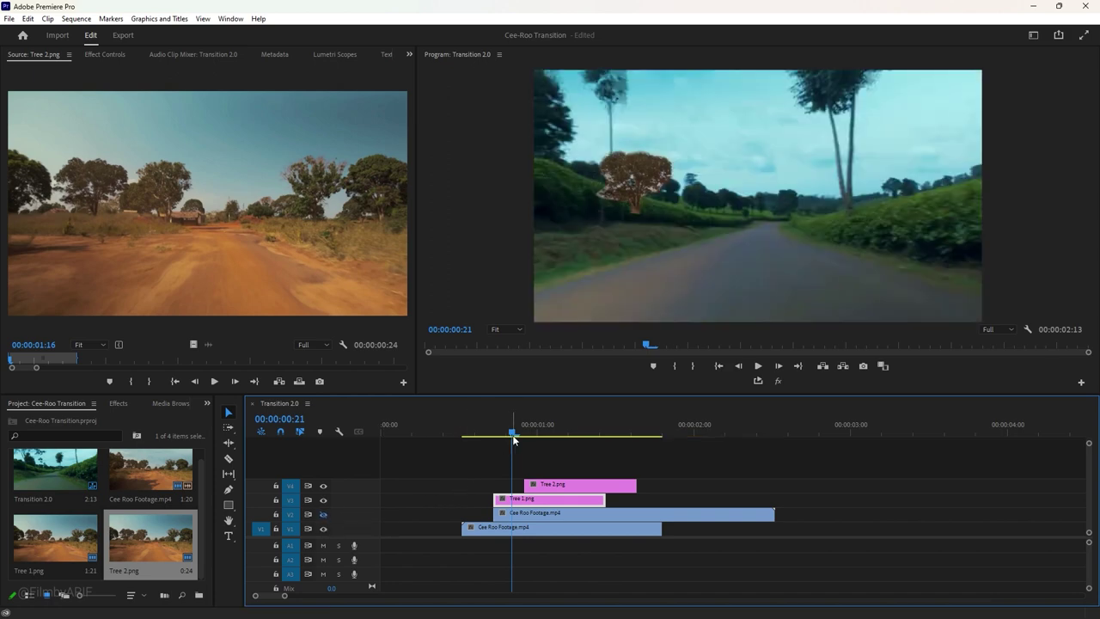
{"action": "left_click_drag", "start_coordinate": [513, 438], "coordinate": [571, 434]}
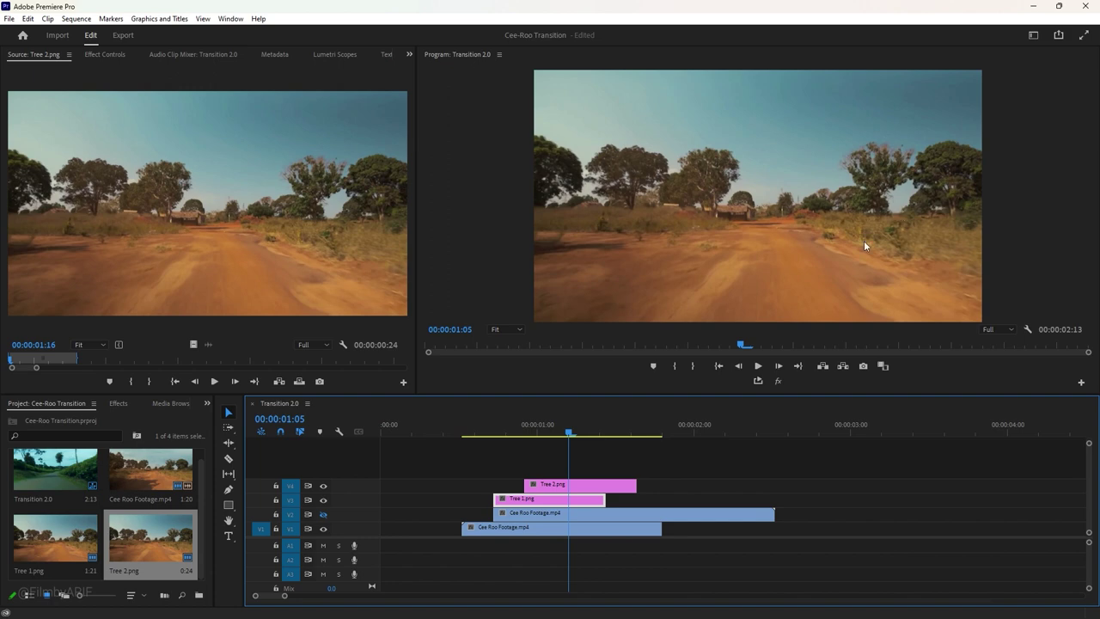
Open Tree 2.png in Photoshop and erase the top band and left edge with a hard 78 px eraser
{"action": "right_click", "coordinate": [585, 484]}
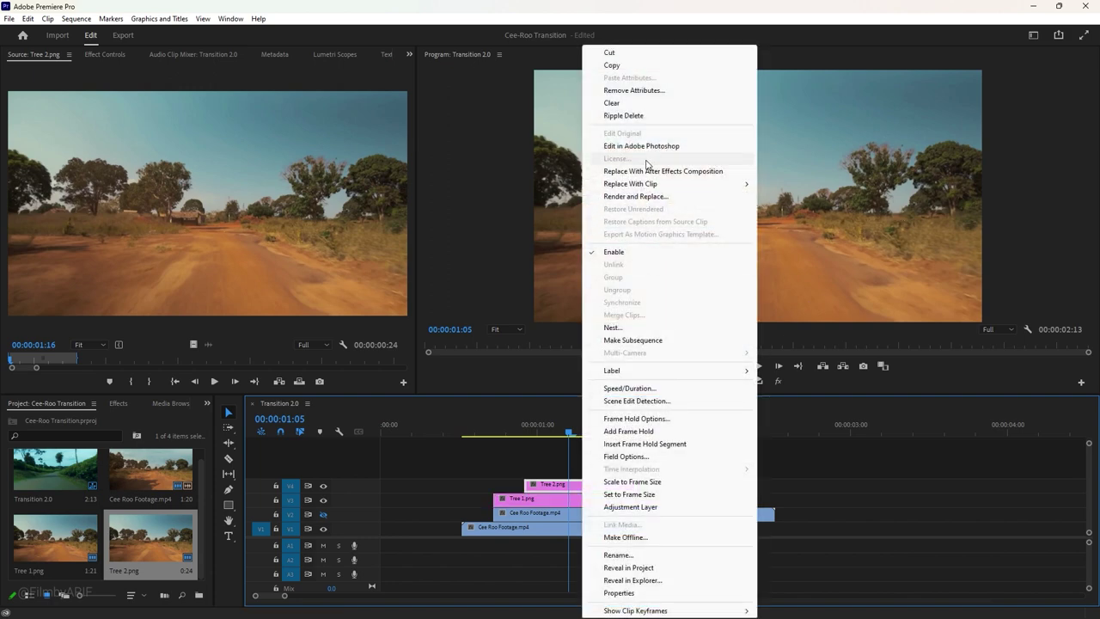
{"action": "left_click", "coordinate": [640, 146]}
{"action": "right_click", "coordinate": [11, 161]}
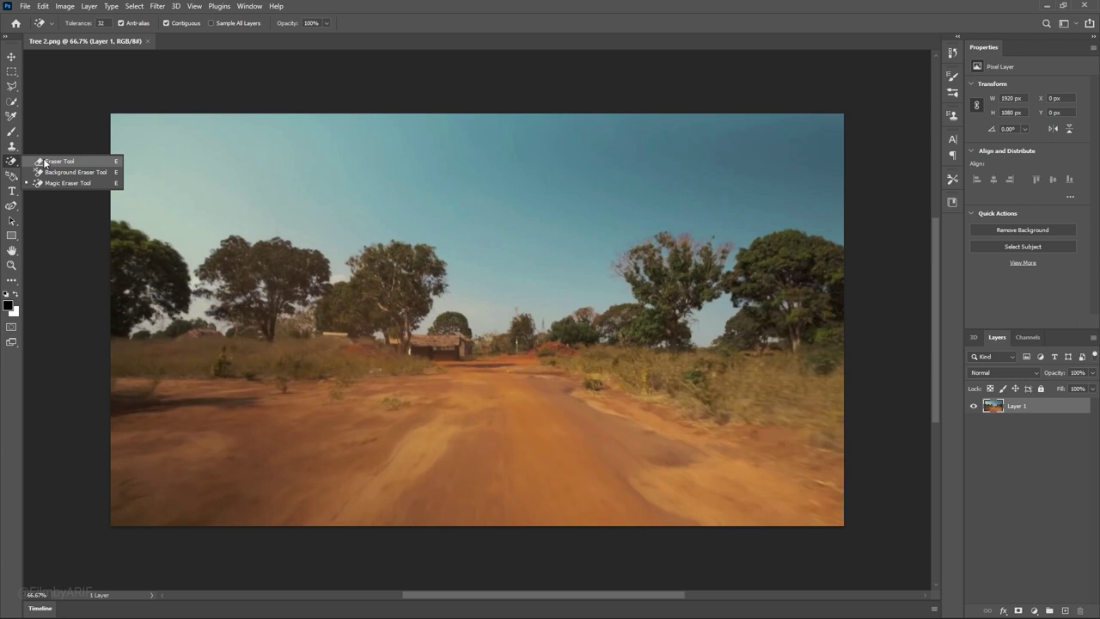
{"action": "left_click", "coordinate": [70, 161]}
{"action": "right_click", "coordinate": [211, 160]}
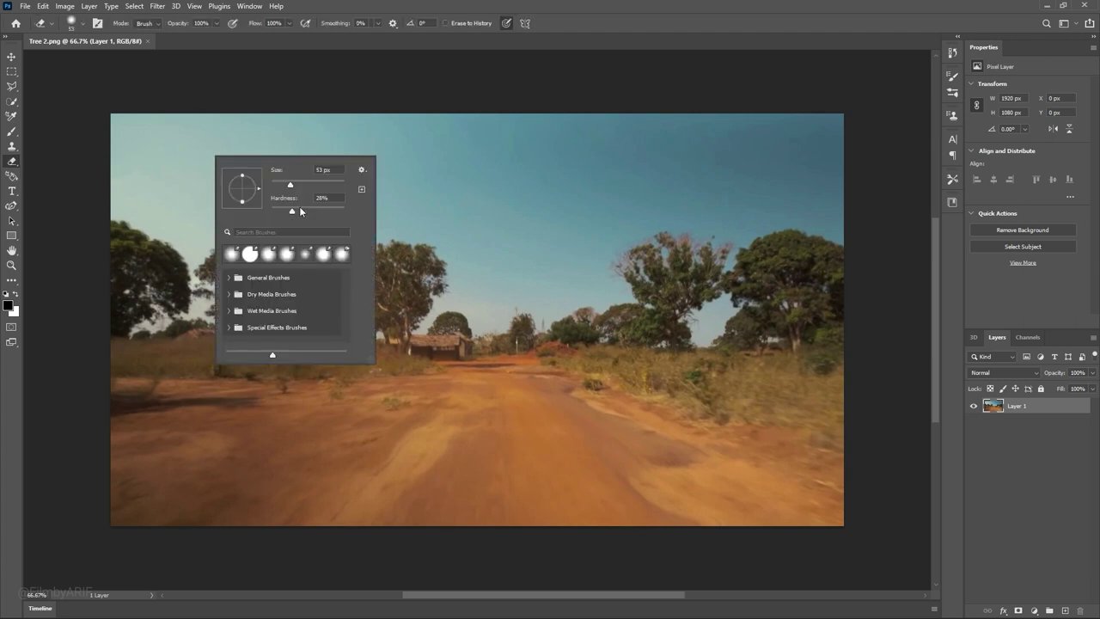
{"action": "left_click_drag", "start_coordinate": [343, 213], "coordinate": [346, 211]}
{"action": "left_click_drag", "start_coordinate": [291, 185], "coordinate": [299, 186]}
{"action": "mouse_move", "coordinate": [146, 116]}
{"action": "left_mouse_down"}
{"action": "mouse_move", "coordinate": [559, 123]}
{"action": "mouse_move", "coordinate": [129, 271]}
{"action": "mouse_move", "coordinate": [729, 388]}
{"action": "mouse_move", "coordinate": [773, 439]}
{"action": "mouse_move", "coordinate": [442, 381]}
{"action": "mouse_move", "coordinate": [540, 281]}
{"action": "mouse_move", "coordinate": [876, 388]}
{"action": "left_mouse_up"}
Soften and trim the bottom and right edges, then save the cutout
{"action": "right_click", "coordinate": [507, 401]}
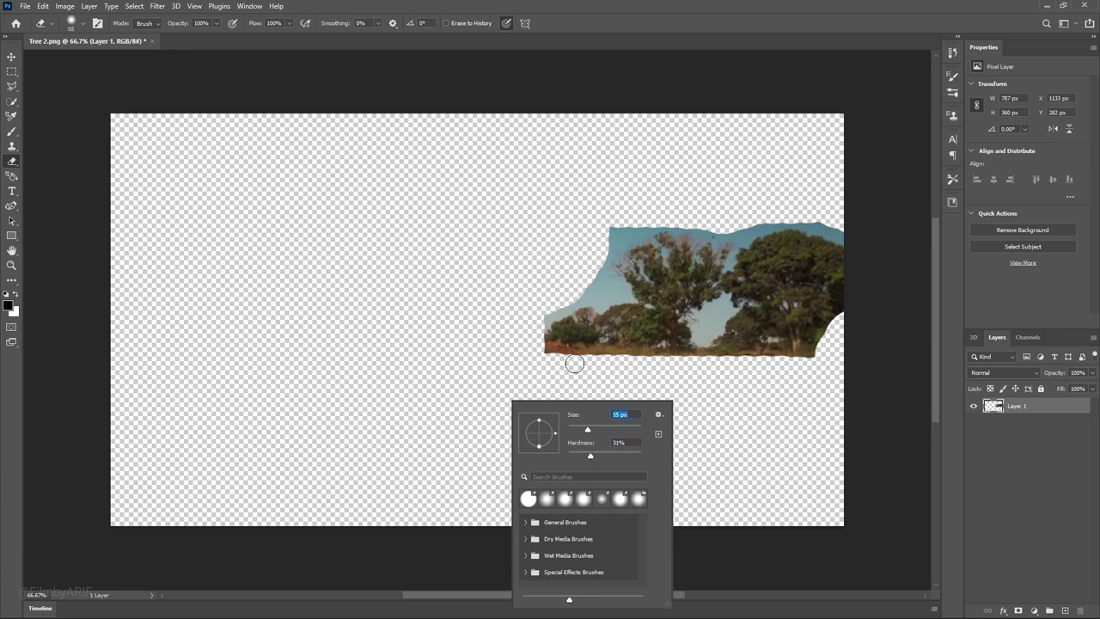
{"action": "mouse_move", "coordinate": [545, 361]}
{"action": "left_mouse_down"}
{"action": "mouse_move", "coordinate": [803, 364]}
{"action": "mouse_move", "coordinate": [848, 310]}
{"action": "mouse_move", "coordinate": [827, 230]}
{"action": "mouse_move", "coordinate": [670, 225]}
{"action": "mouse_move", "coordinate": [622, 294]}
{"action": "mouse_move", "coordinate": [559, 302]}
{"action": "mouse_move", "coordinate": [562, 361]}
{"action": "mouse_move", "coordinate": [618, 249]}
{"action": "mouse_move", "coordinate": [727, 238]}
{"action": "mouse_move", "coordinate": [715, 313]}
{"action": "mouse_move", "coordinate": [727, 297]}
{"action": "mouse_move", "coordinate": [692, 322]}
{"action": "mouse_move", "coordinate": [736, 242]}
{"action": "mouse_move", "coordinate": [648, 241]}
{"action": "mouse_move", "coordinate": [642, 263]}
{"action": "mouse_move", "coordinate": [714, 296]}
{"action": "left_mouse_up"}
{"action": "key", "text": "ctrl+s"}
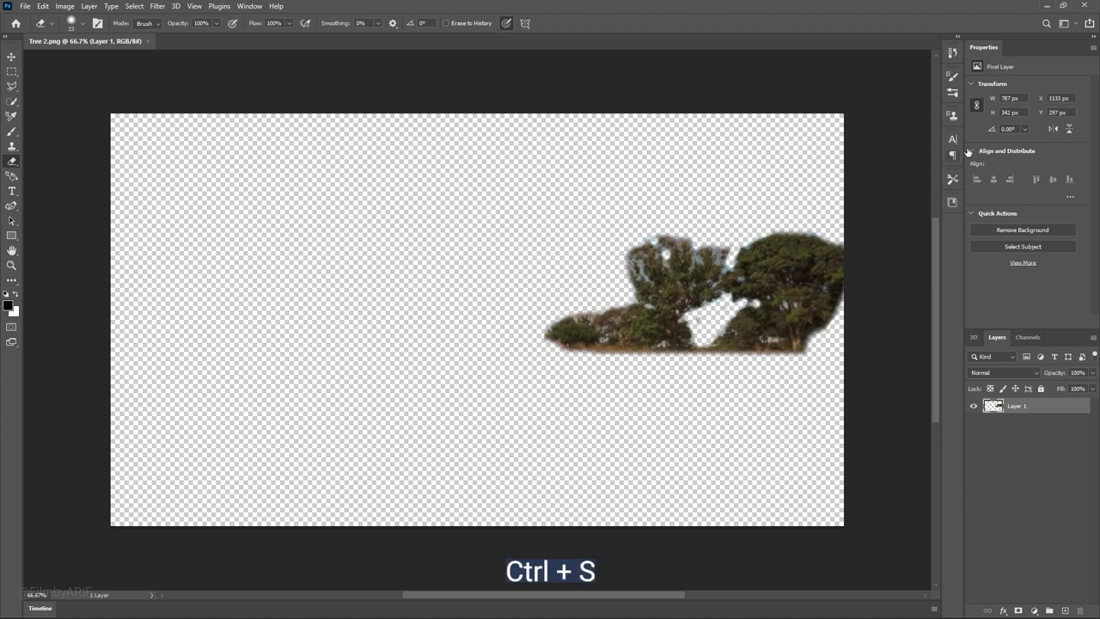
Back in Premiere, set a Scale keyframe of 80 on Tree 1.png at 00:00:00:18
{"action": "left_click", "coordinate": [1092, 6]}
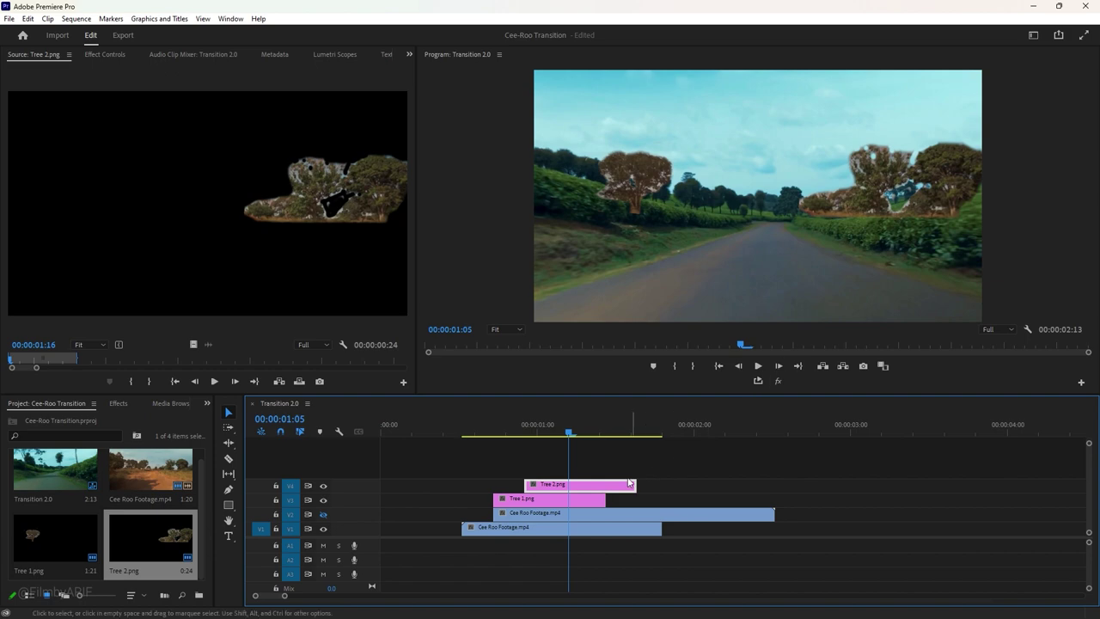
{"action": "left_click", "coordinate": [527, 500]}
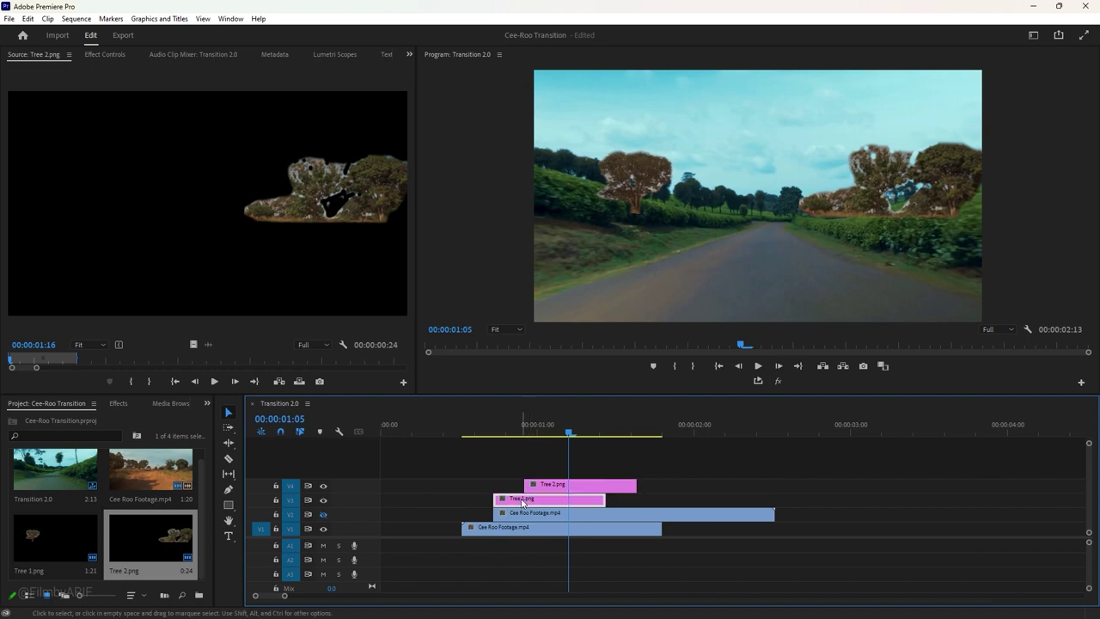
{"action": "left_click", "coordinate": [105, 54]}
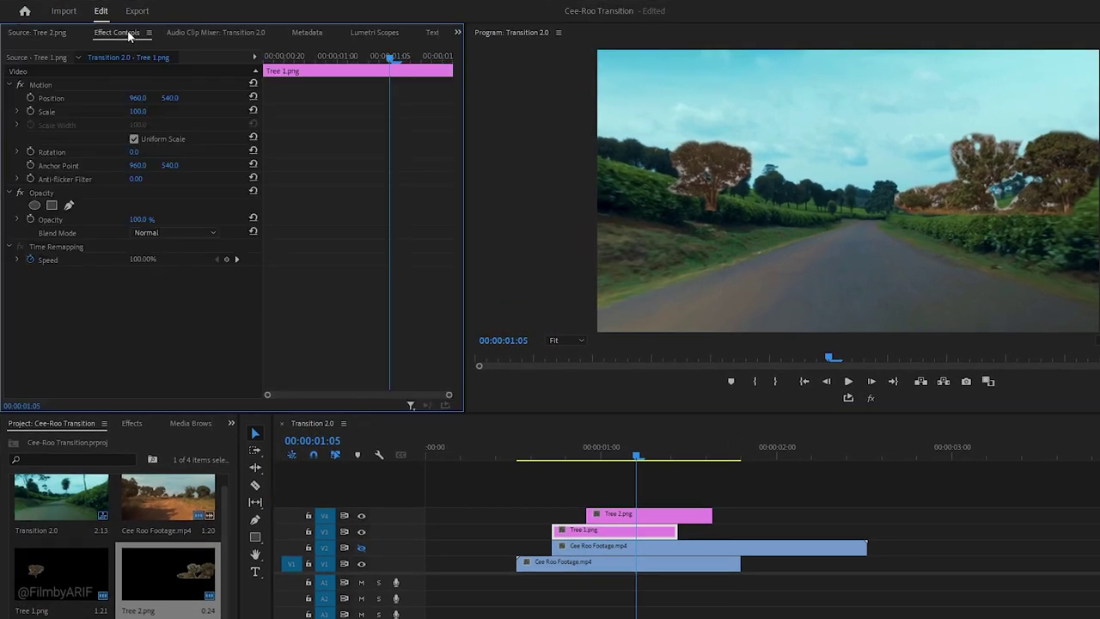
{"action": "left_click_drag", "start_coordinate": [392, 59], "coordinate": [265, 56]}
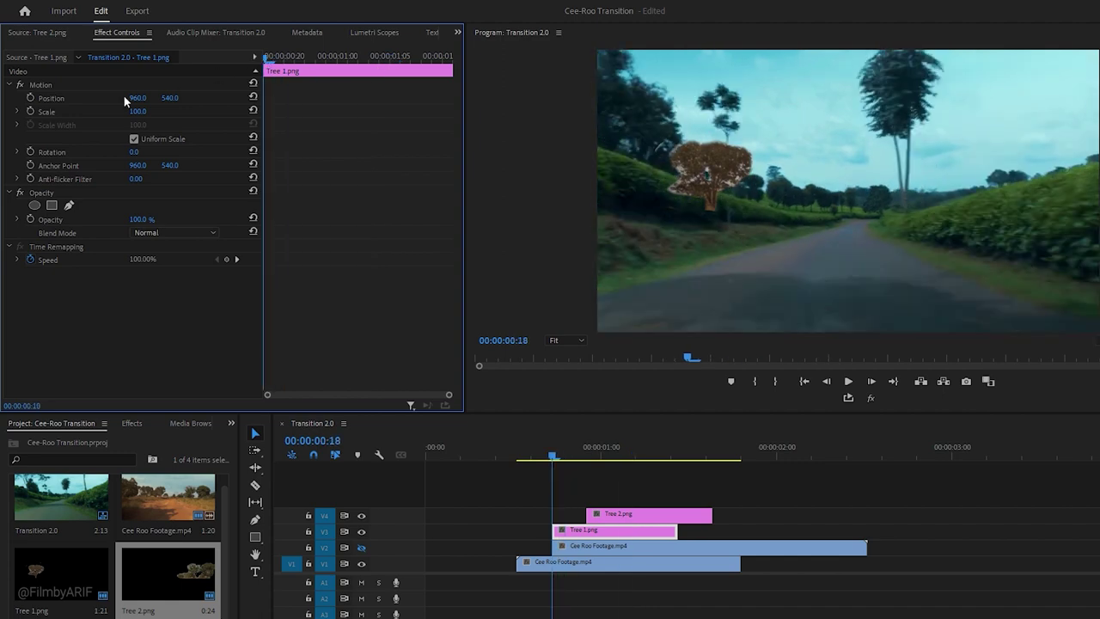
{"action": "left_click", "coordinate": [31, 112]}
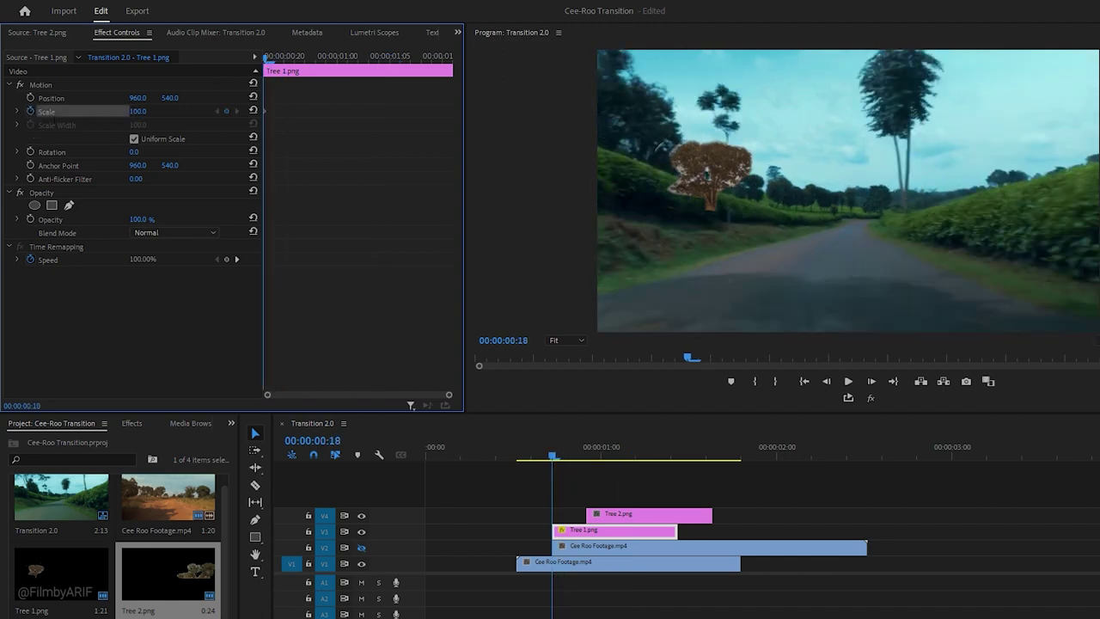
{"action": "left_click", "coordinate": [137, 111]}
{"action": "type", "text": "80"}
{"action": "key", "text": "Return"}
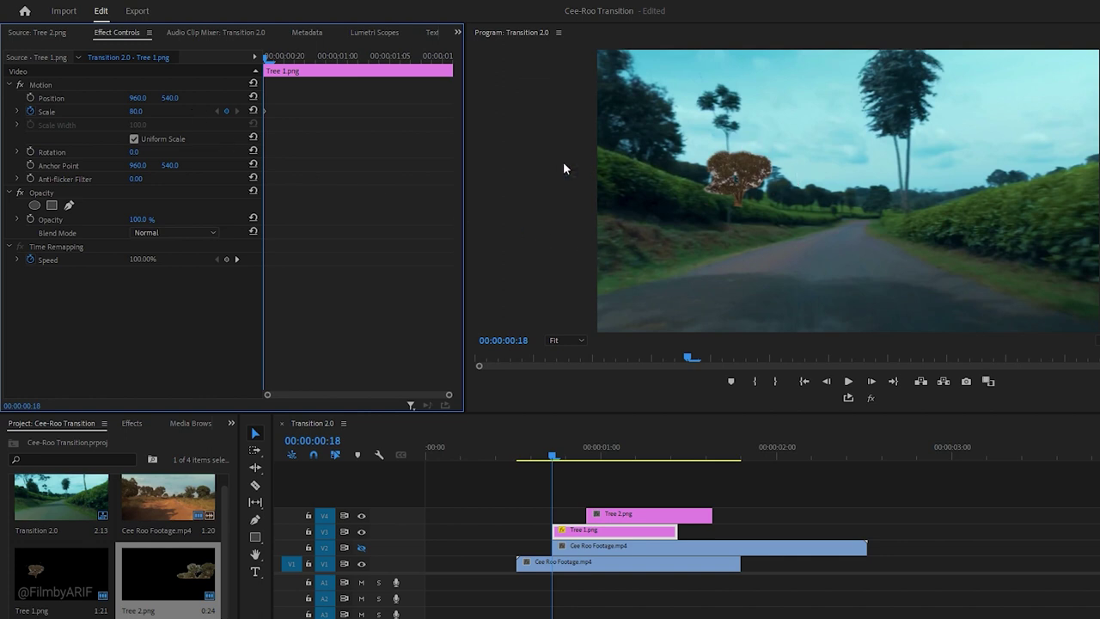
Set Tree 1.png's Scale to 100 at 00:00:01:10 and review the growth
{"action": "left_click_drag", "start_coordinate": [269, 58], "coordinate": [443, 93]}
{"action": "left_click", "coordinate": [138, 111]}
{"action": "type", "text": "145"}
{"action": "key", "text": "Return"}
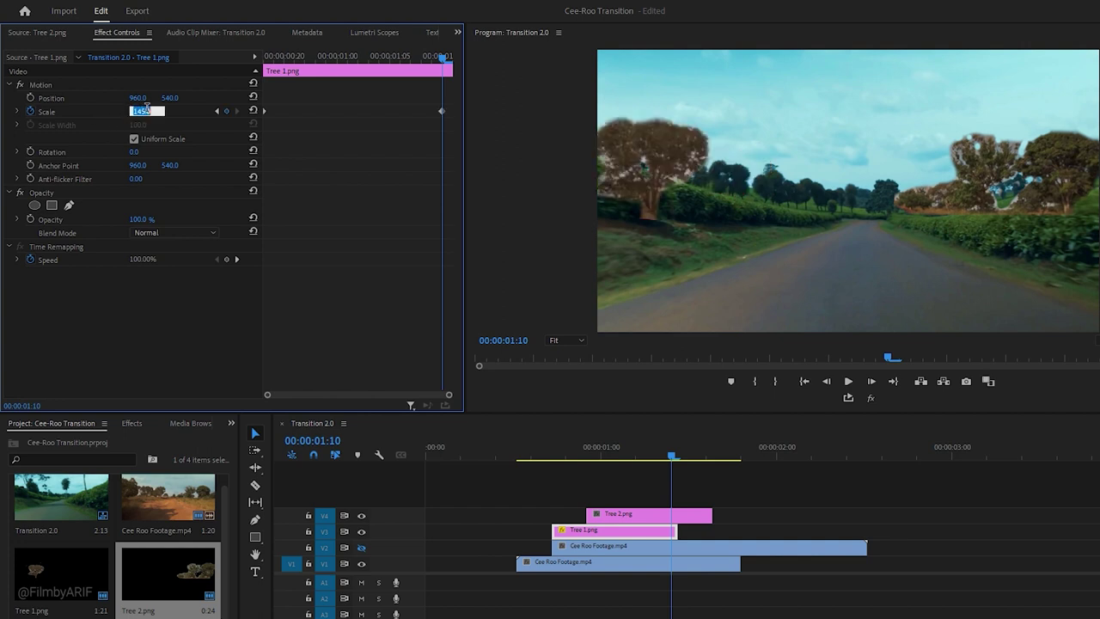
{"action": "type", "text": "100"}
{"action": "key", "text": "Return"}
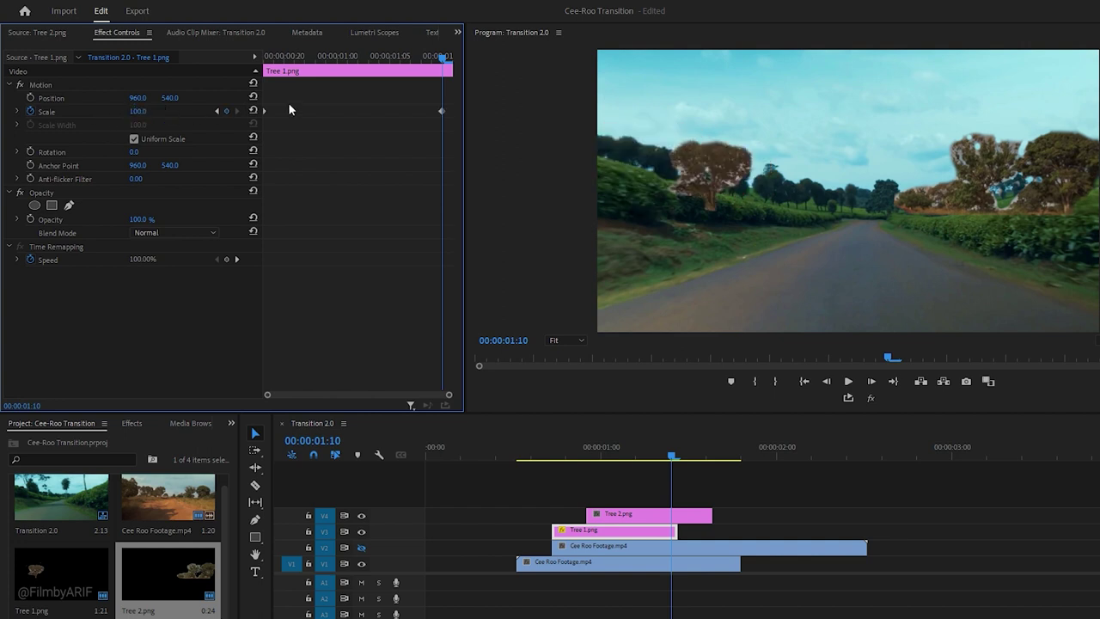
{"action": "mouse_move", "coordinate": [442, 58]}
{"action": "left_mouse_down"}
{"action": "mouse_move", "coordinate": [272, 65]}
{"action": "mouse_move", "coordinate": [442, 69]}
{"action": "left_mouse_up"}
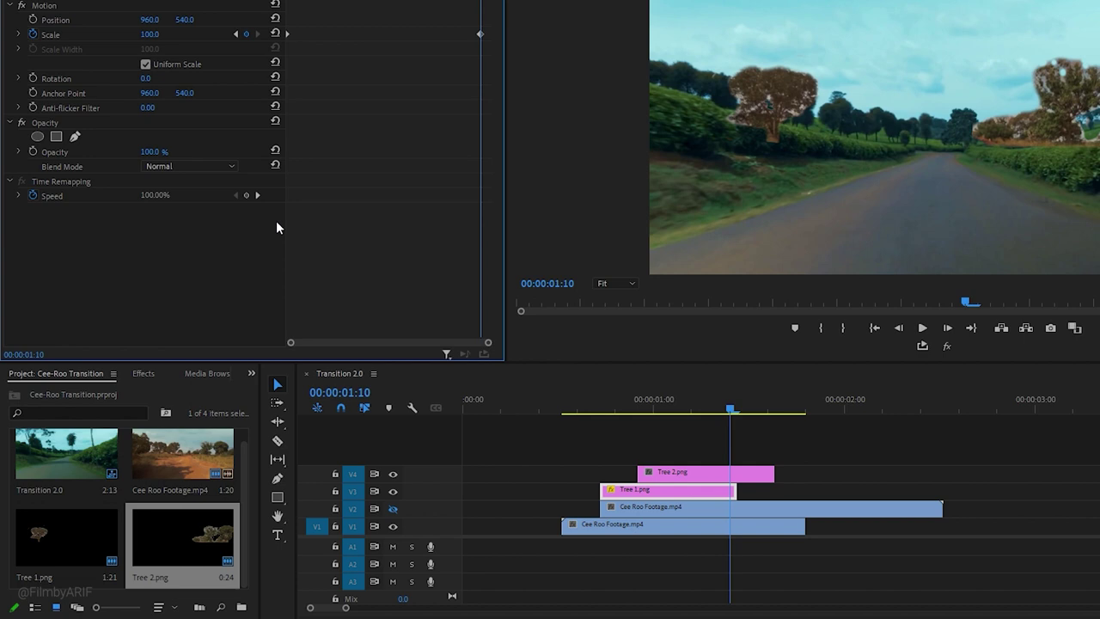
Find the Basic 3D effect by searching '3d' and apply it to Tree 1.png
{"action": "left_click", "coordinate": [148, 351]}
{"action": "left_click", "coordinate": [122, 369]}
{"action": "type", "text": "3d"}
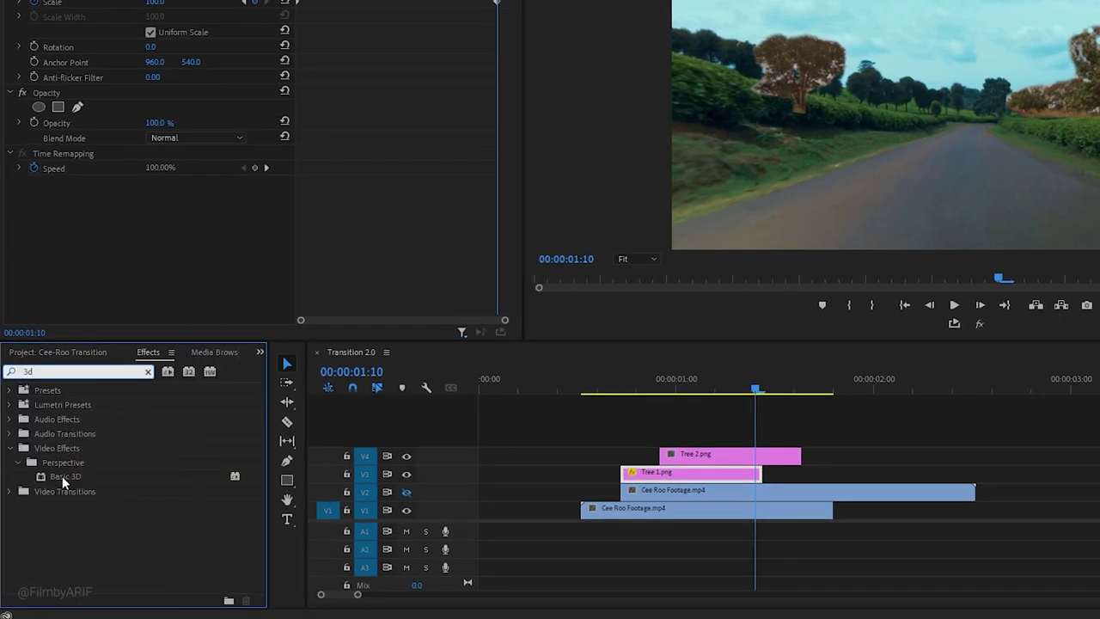
{"action": "left_click_drag", "start_coordinate": [62, 476], "coordinate": [623, 491]}
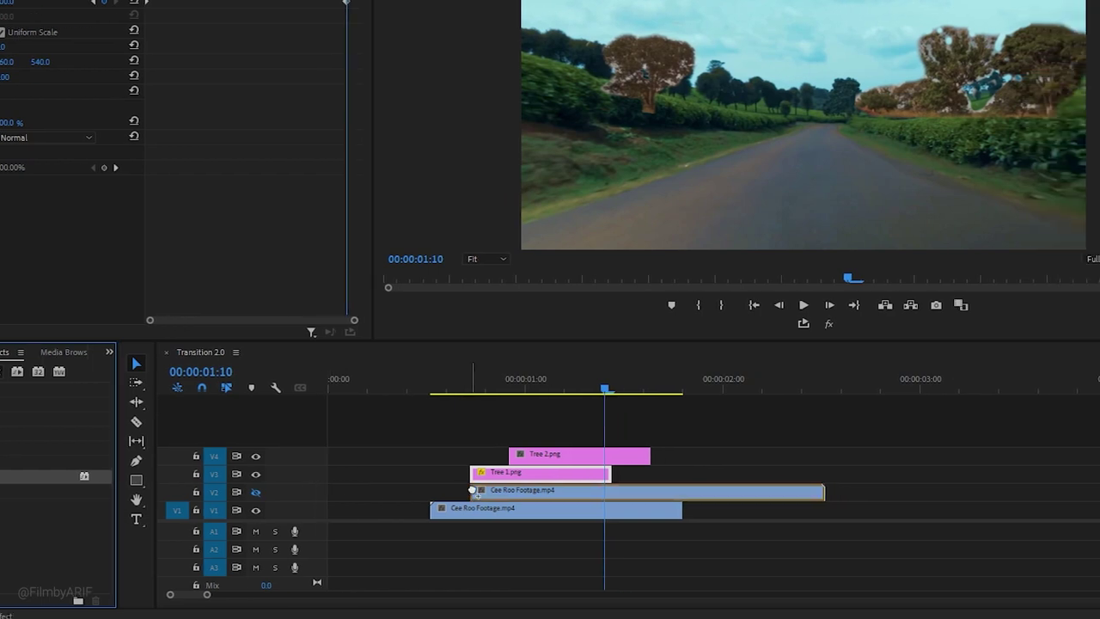
{"action": "left_click_drag", "start_coordinate": [472, 489], "coordinate": [492, 473]}
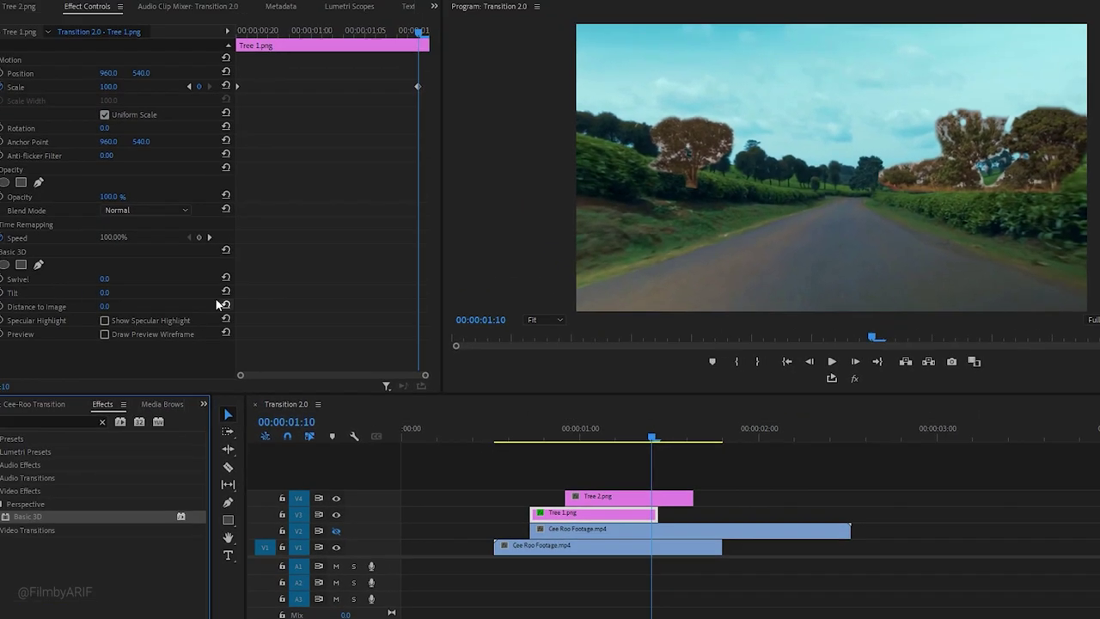
Keyframe Tilt at -90° at 00:00:00:18 and 30° at 00:00:01:03
{"action": "left_click", "coordinate": [1, 293]}
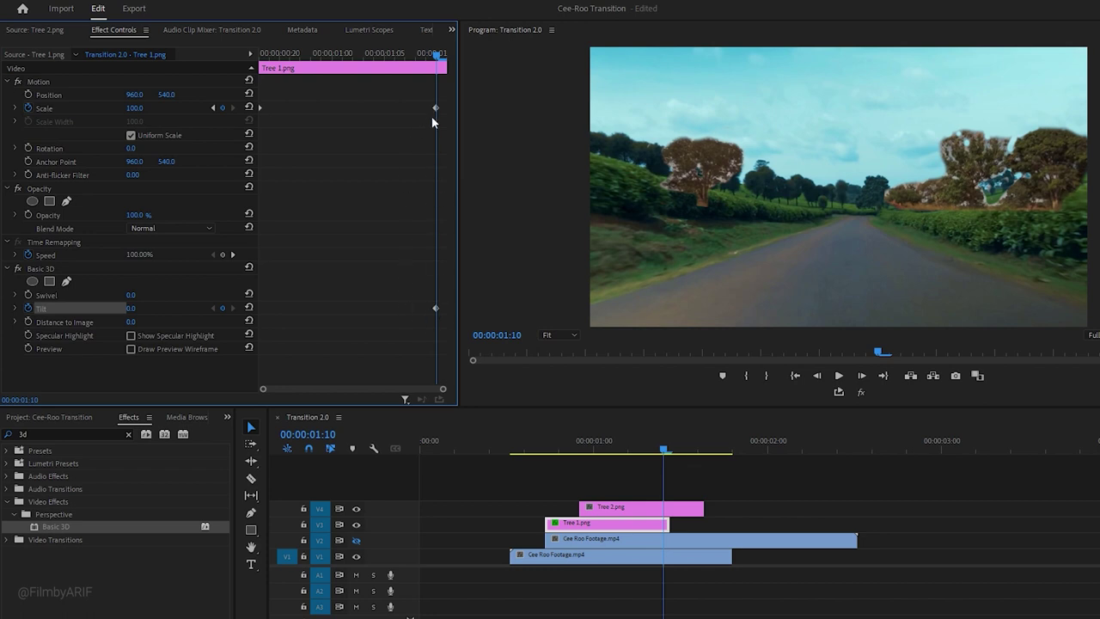
{"action": "left_click_drag", "start_coordinate": [438, 55], "coordinate": [259, 55]}
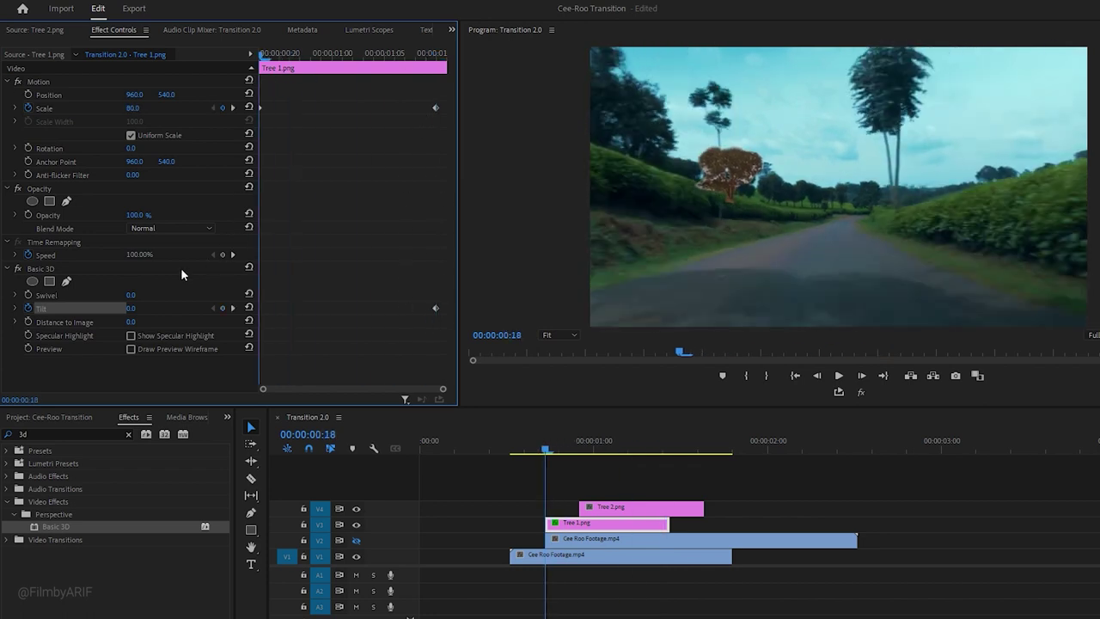
{"action": "left_click_drag", "start_coordinate": [133, 309], "coordinate": [69, 310]}
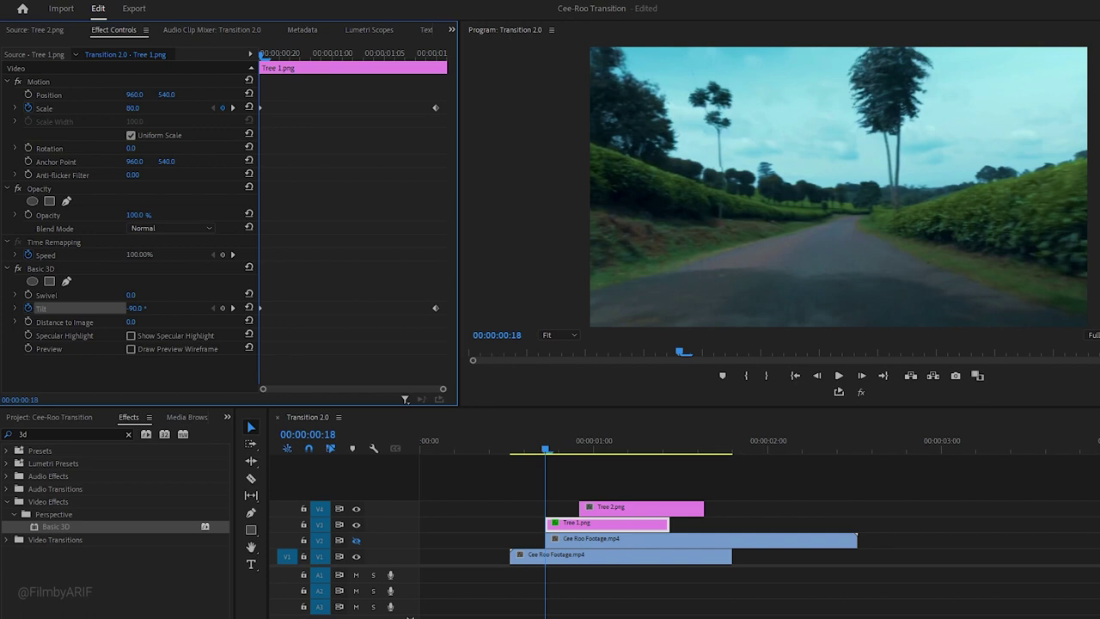
{"action": "left_click_drag", "start_coordinate": [264, 57], "coordinate": [353, 129]}
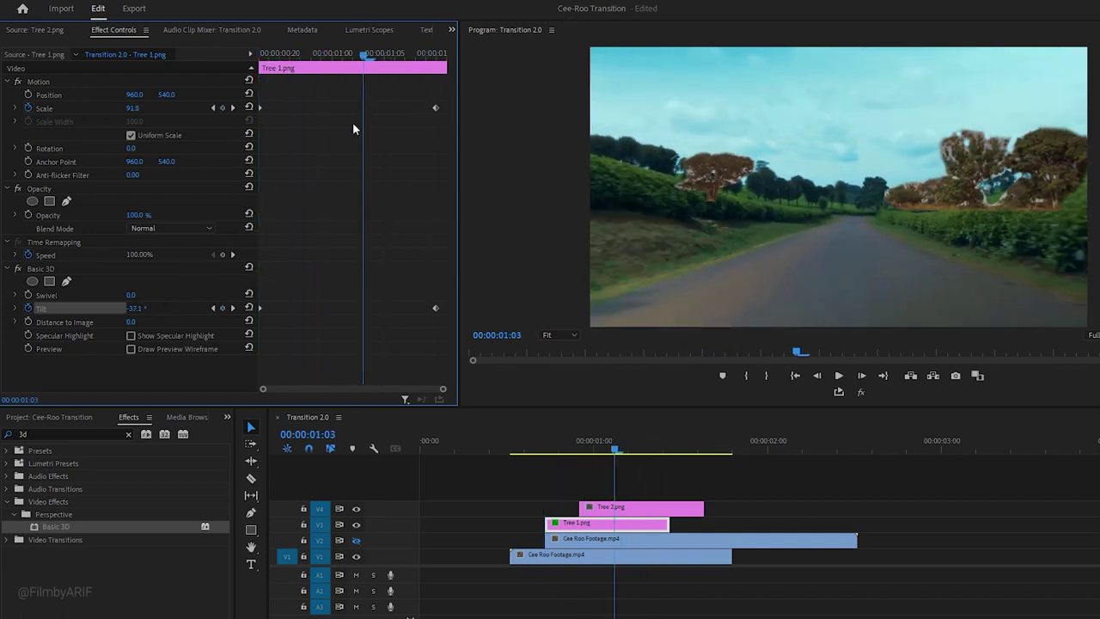
{"action": "left_click", "coordinate": [135, 308]}
{"action": "type", "text": "30"}
{"action": "key", "text": "Return"}
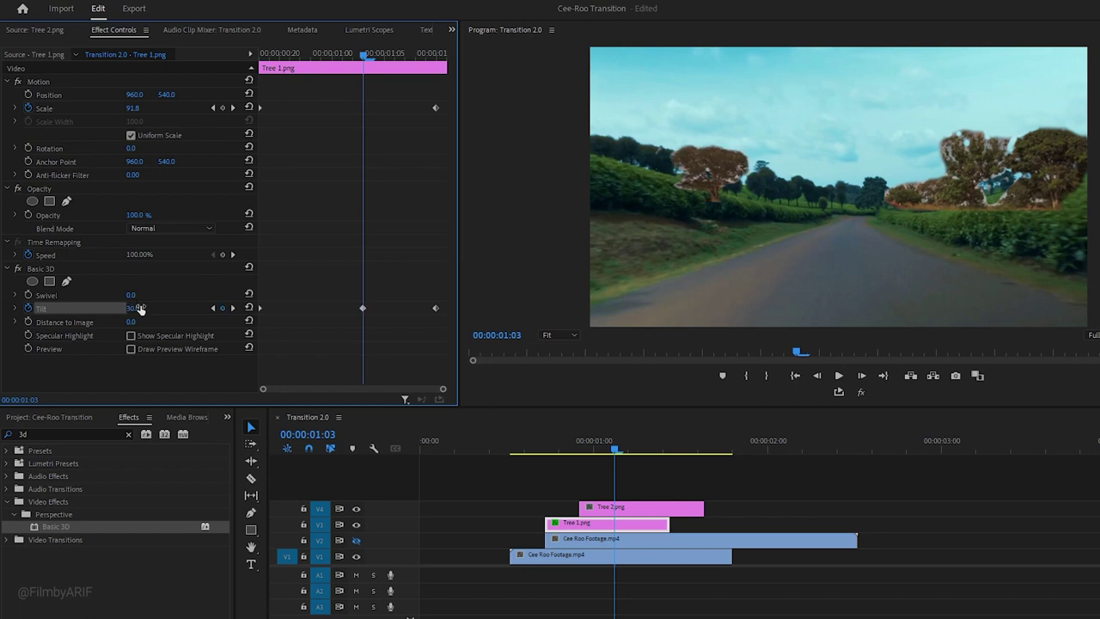
{"action": "key", "text": "Left"}
{"action": "key", "text": "Left"}
{"action": "key", "text": "Left"}
{"action": "key", "text": "Left"}
Set all Scale and Tilt keyframes to Bezier interpolation
{"action": "left_click_drag", "start_coordinate": [440, 86], "coordinate": [277, 341]}
{"action": "right_click", "coordinate": [361, 308]}
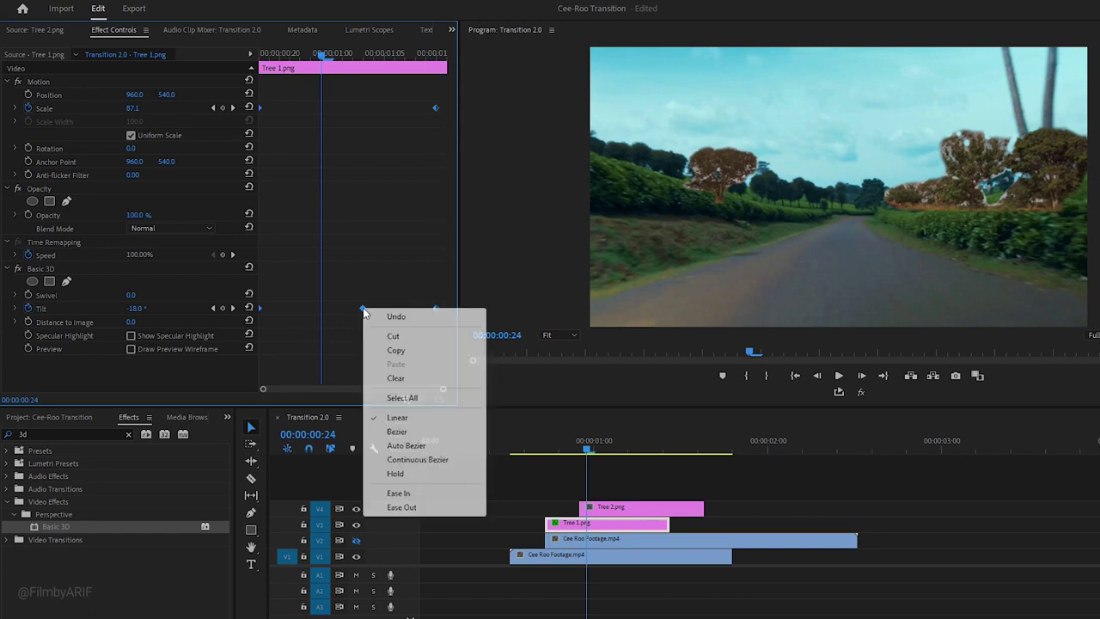
{"action": "left_click", "coordinate": [395, 431]}
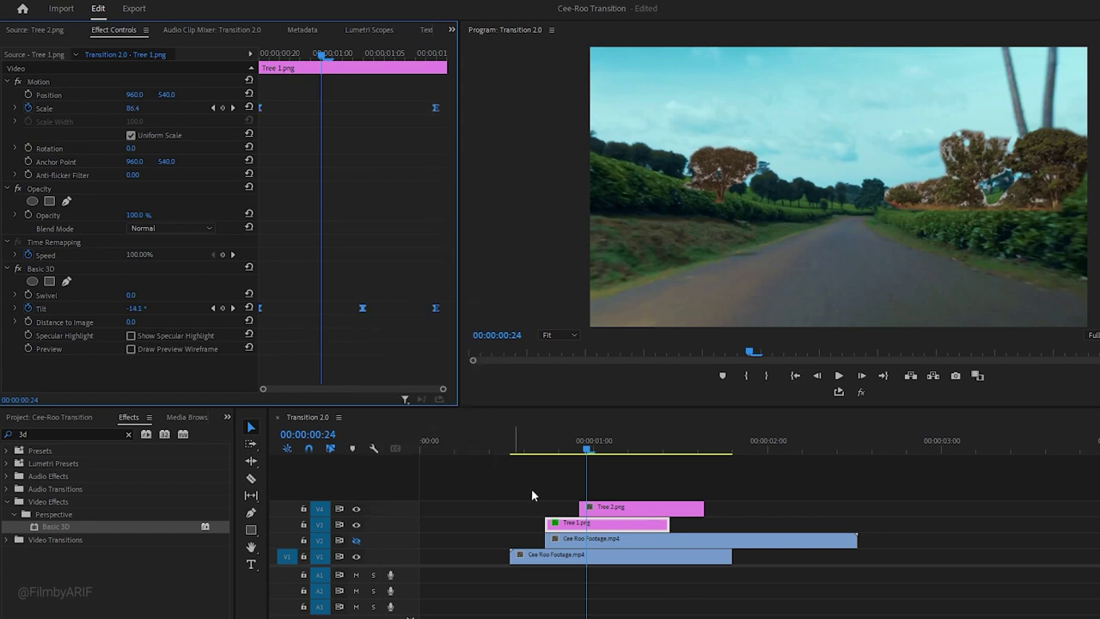
Select Tree 2.png and set a Scale keyframe of 80 at 00:00:00:23
{"action": "left_click", "coordinate": [607, 508]}
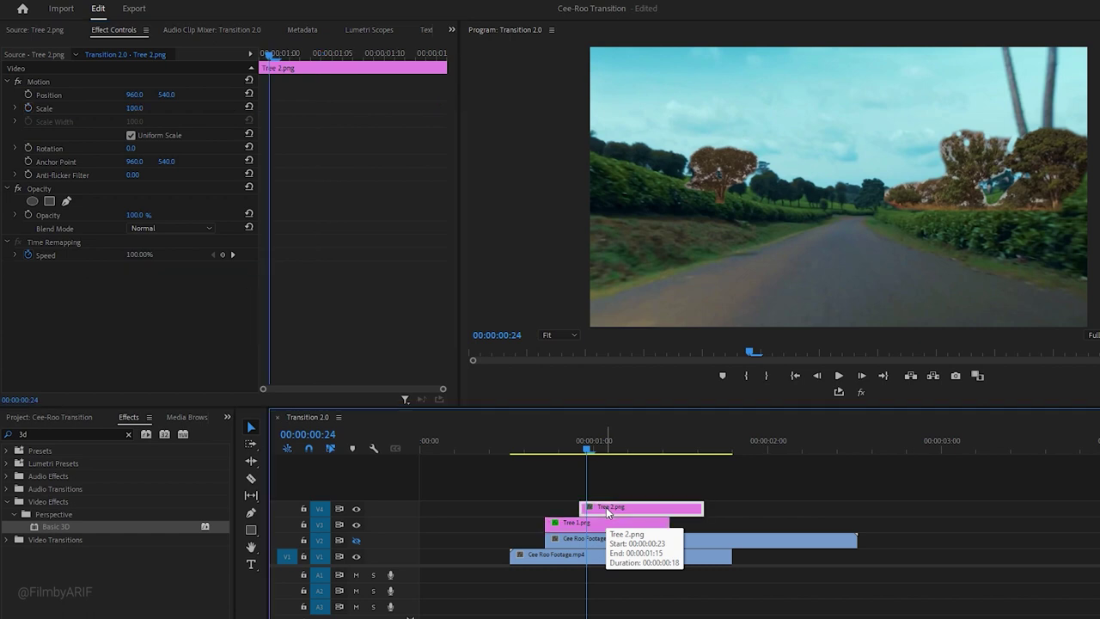
{"action": "left_click", "coordinate": [263, 55]}
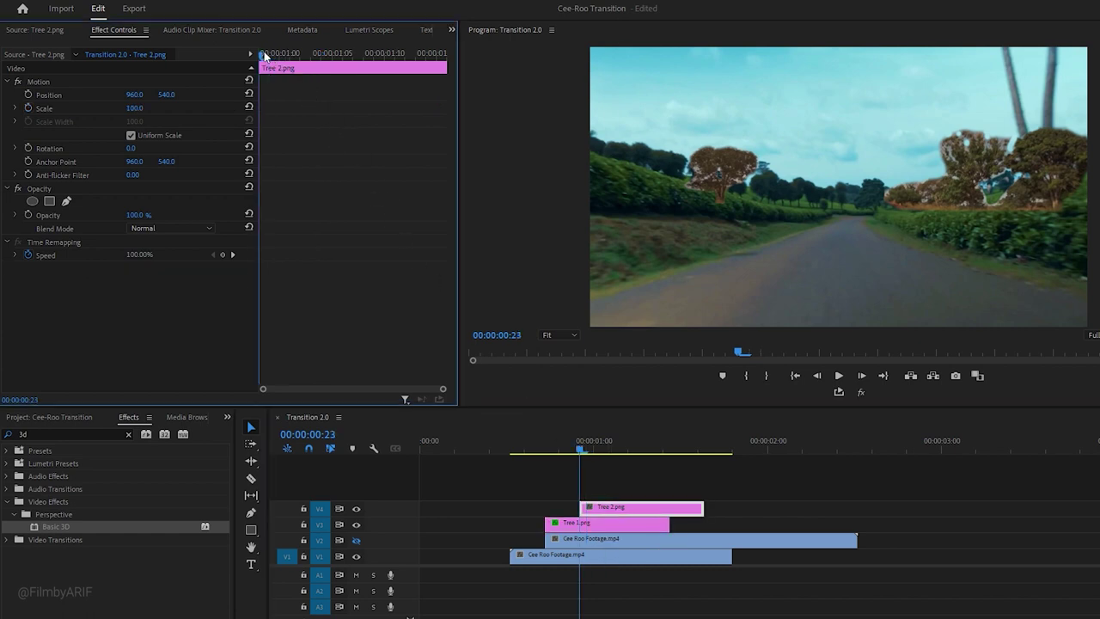
{"action": "left_click", "coordinate": [31, 108]}
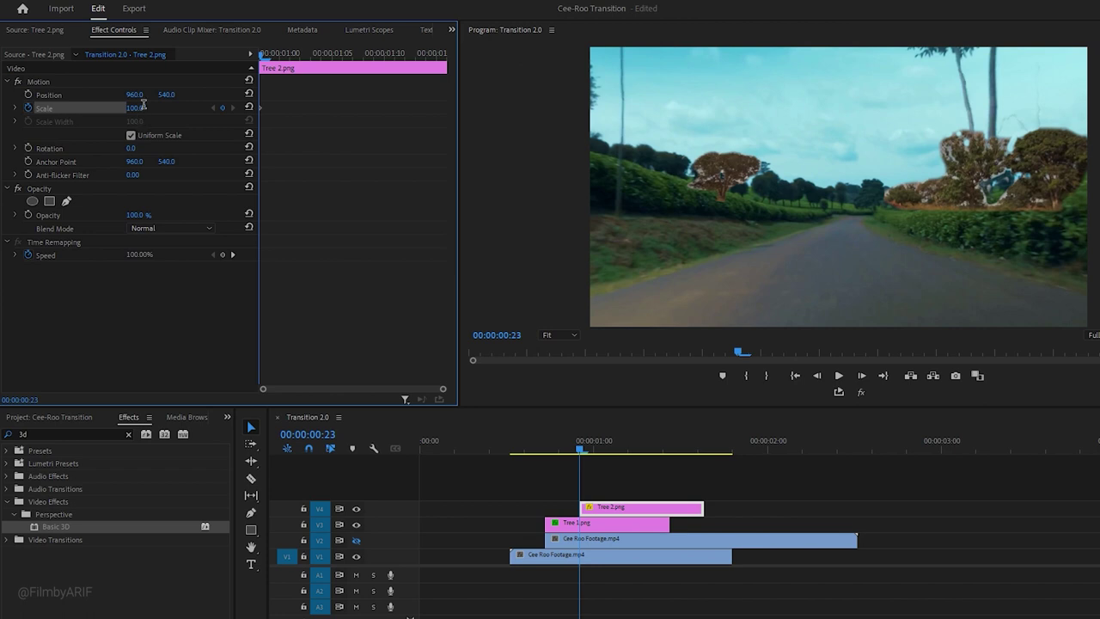
{"action": "left_click", "coordinate": [143, 104]}
{"action": "type", "text": "80"}
{"action": "key", "text": "Return"}
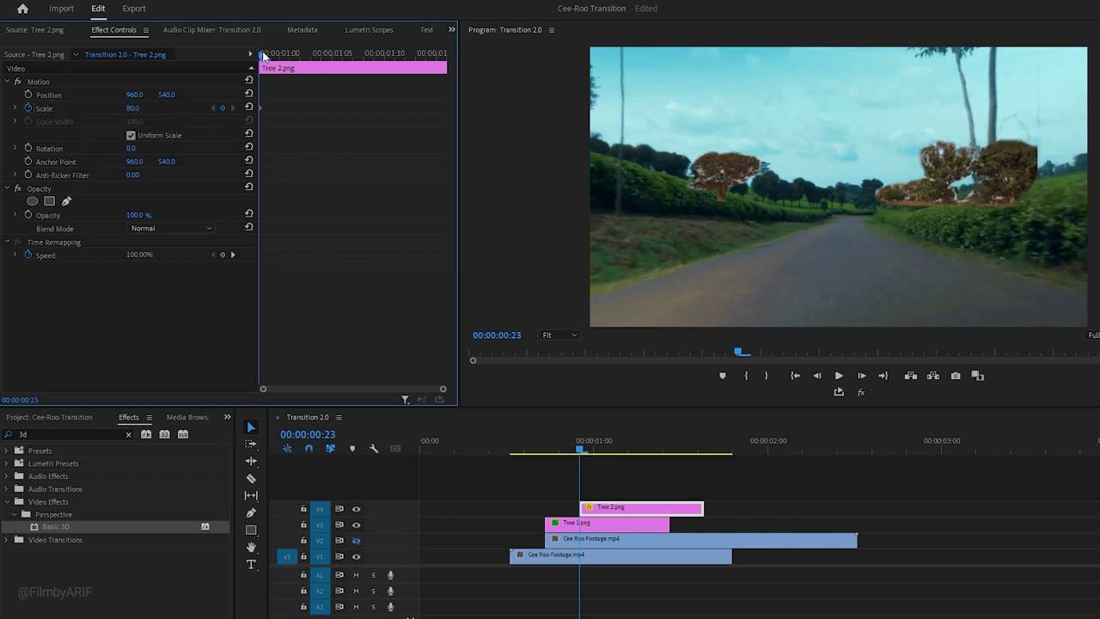
Set Tree 2.png's Scale to 100 at 00:00:01:15 and check the growth
{"action": "left_click_drag", "start_coordinate": [263, 55], "coordinate": [436, 112]}
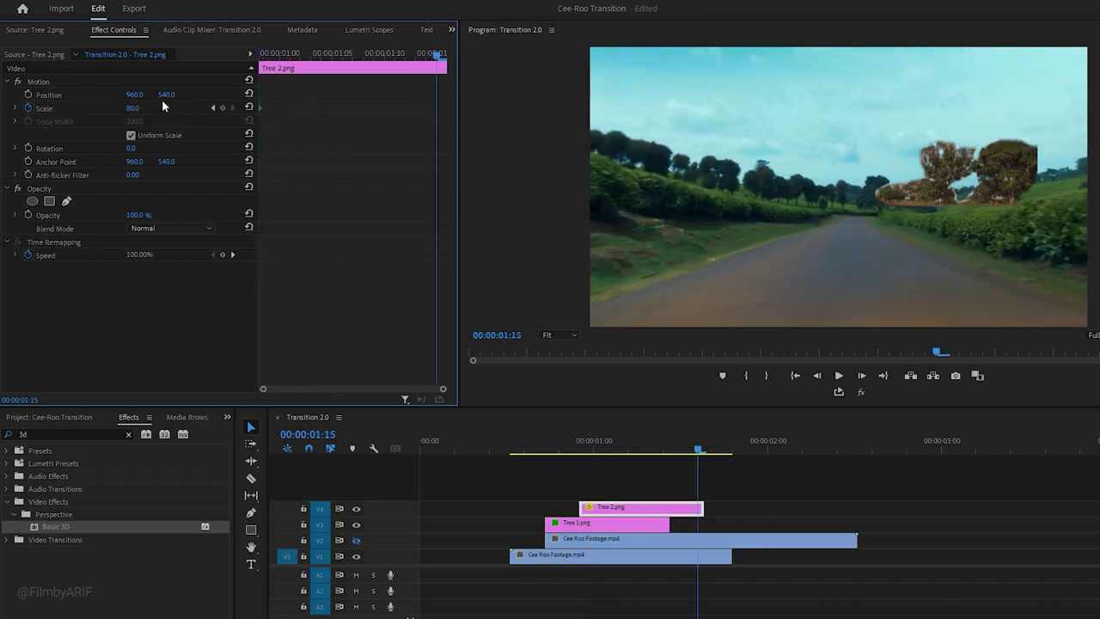
{"action": "left_click", "coordinate": [133, 107]}
{"action": "type", "text": "100"}
{"action": "key", "text": "Return"}
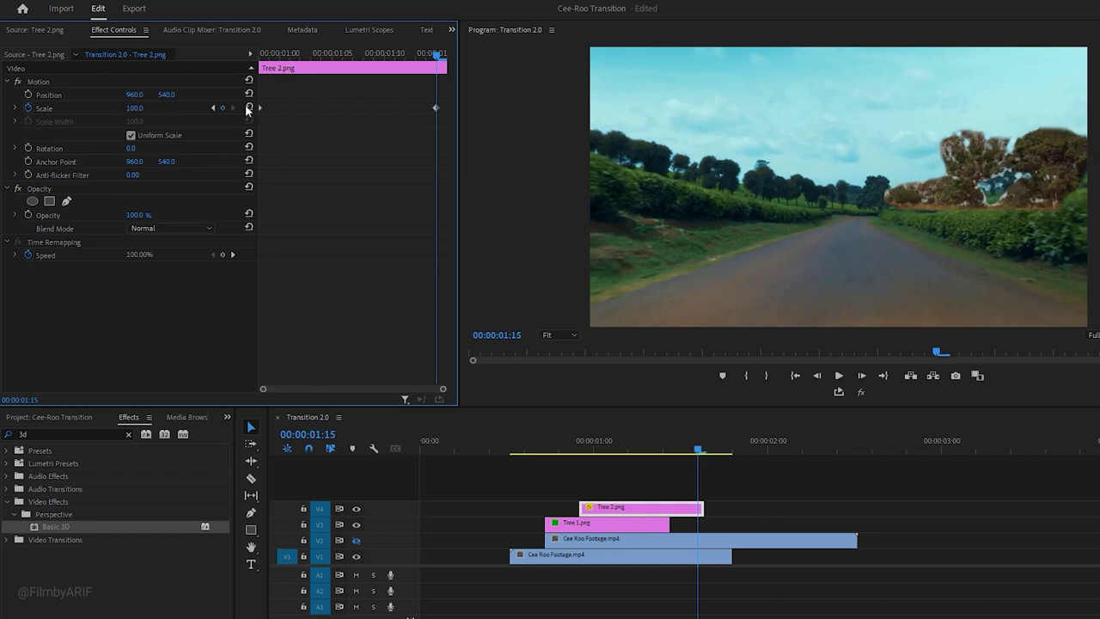
{"action": "left_click_drag", "start_coordinate": [436, 57], "coordinate": [364, 90]}
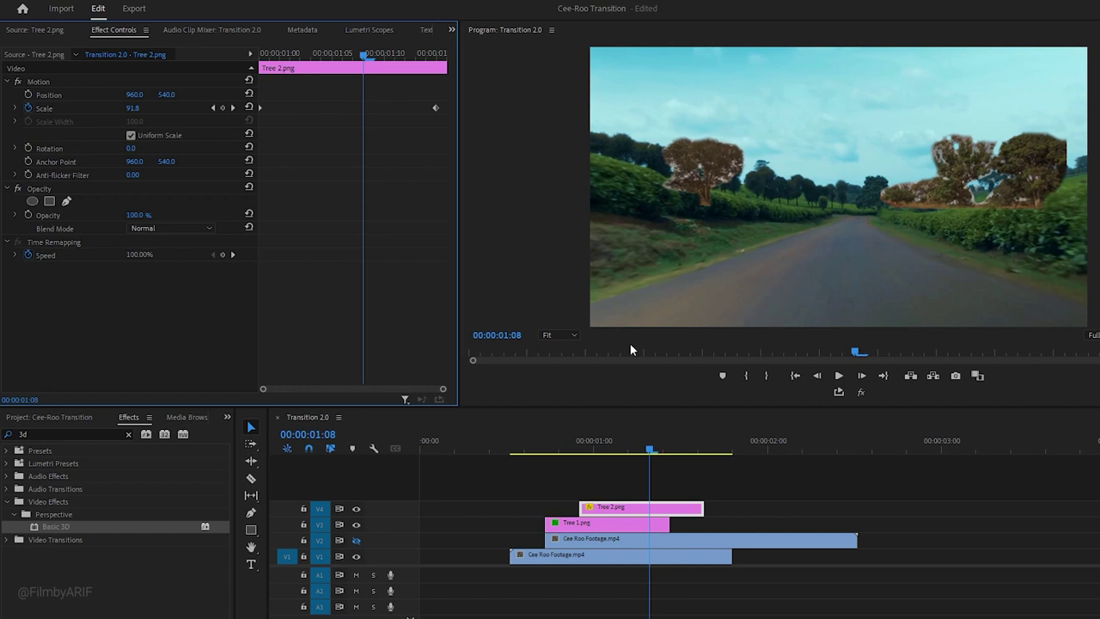
Apply Basic 3D to Tree 2.png, keyframing Tilt 0 at 00:00:01:15 and 30° a few frames earlier
{"action": "left_click_drag", "start_coordinate": [61, 525], "coordinate": [588, 509]}
{"action": "left_click_drag", "start_coordinate": [367, 57], "coordinate": [437, 54]}
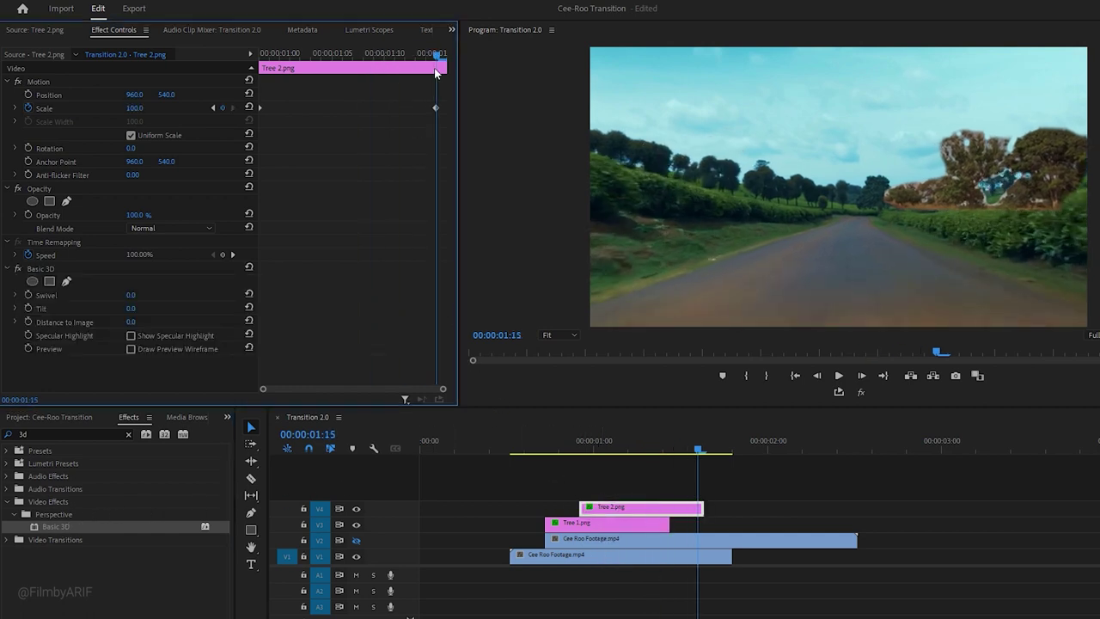
{"action": "left_click", "coordinate": [29, 307]}
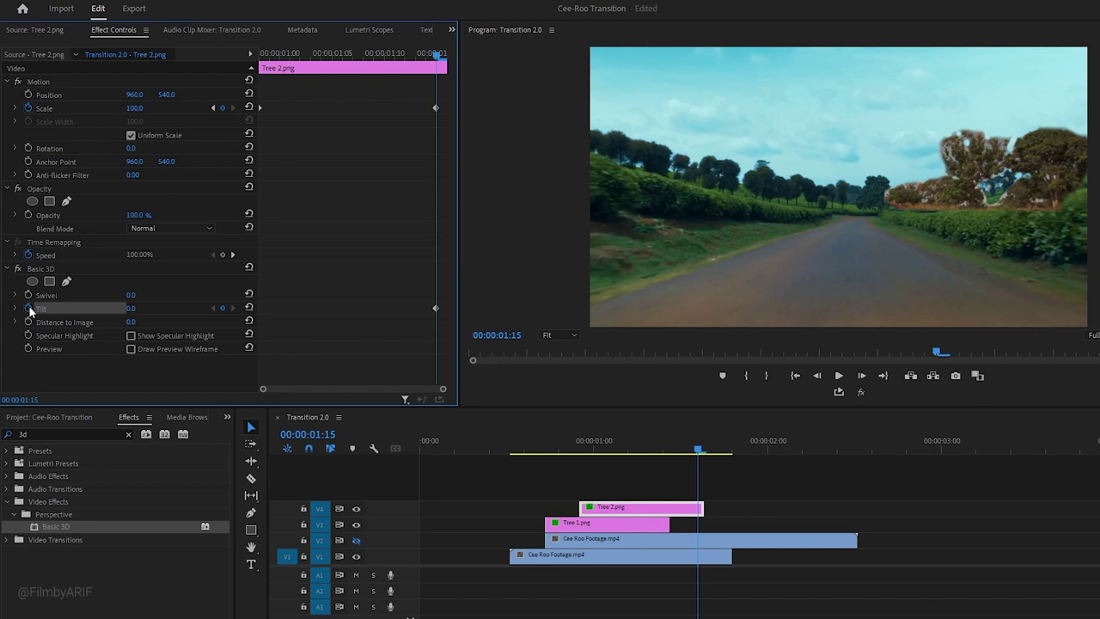
{"action": "left_click_drag", "start_coordinate": [438, 54], "coordinate": [384, 57]}
{"action": "left_click", "coordinate": [131, 308]}
{"action": "type", "text": "30"}
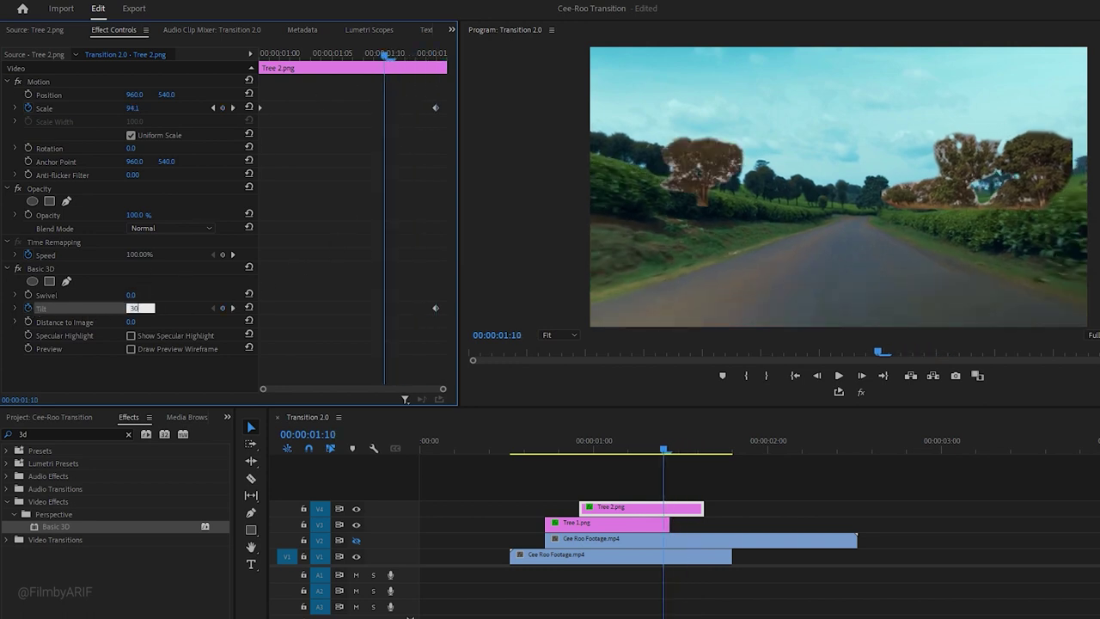
{"action": "left_click", "coordinate": [292, 312]}
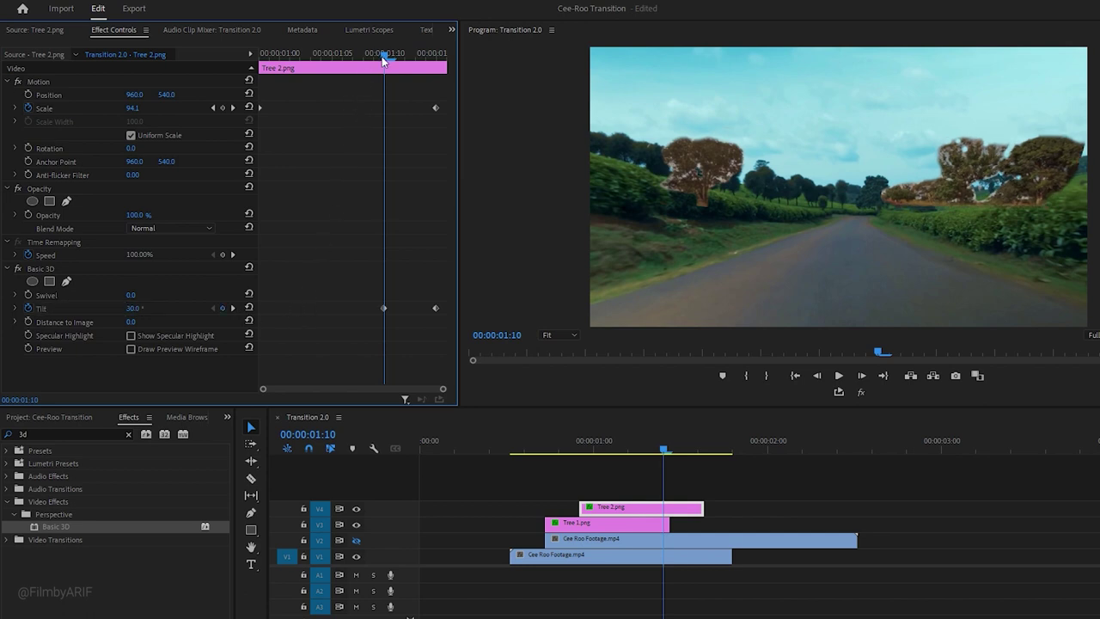
Set Tilt to -90° at 00:00:00:23 and make the Scale and Tilt keyframes Bezier
{"action": "left_click_drag", "start_coordinate": [383, 61], "coordinate": [259, 57]}
{"action": "left_click", "coordinate": [137, 306]}
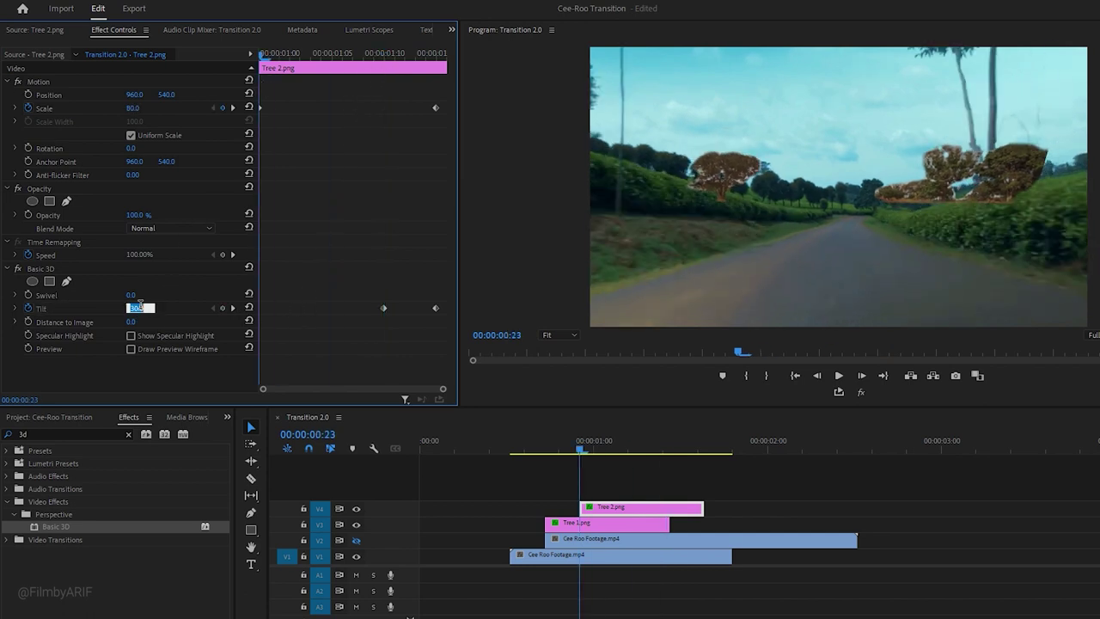
{"action": "type", "text": "-90"}
{"action": "left_click", "coordinate": [247, 297]}
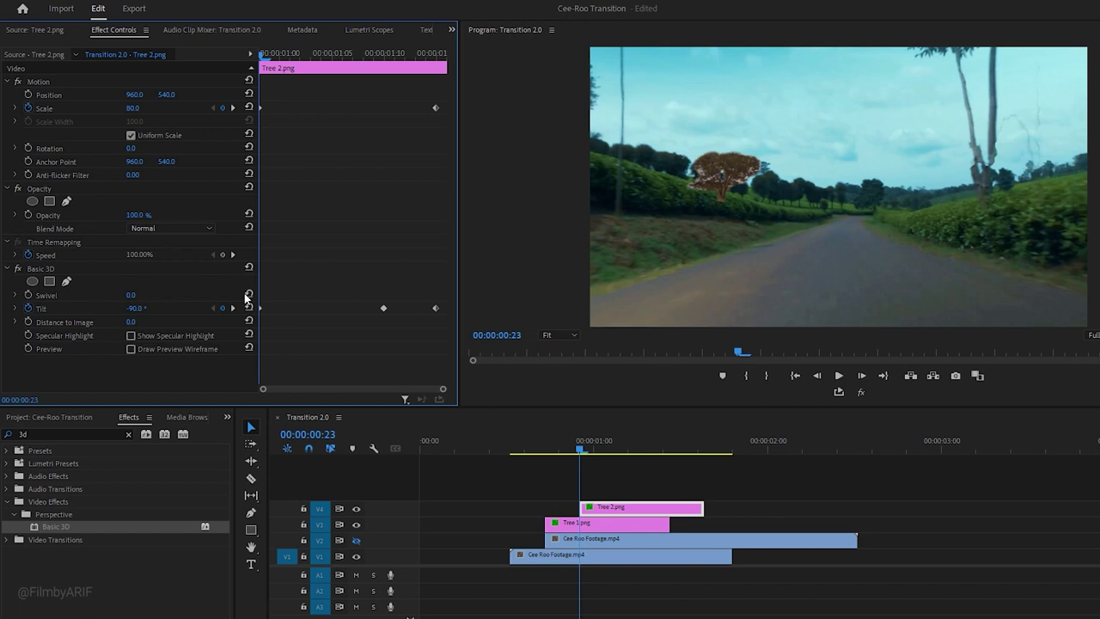
{"action": "left_click_drag", "start_coordinate": [444, 85], "coordinate": [259, 342]}
{"action": "right_click", "coordinate": [384, 311]}
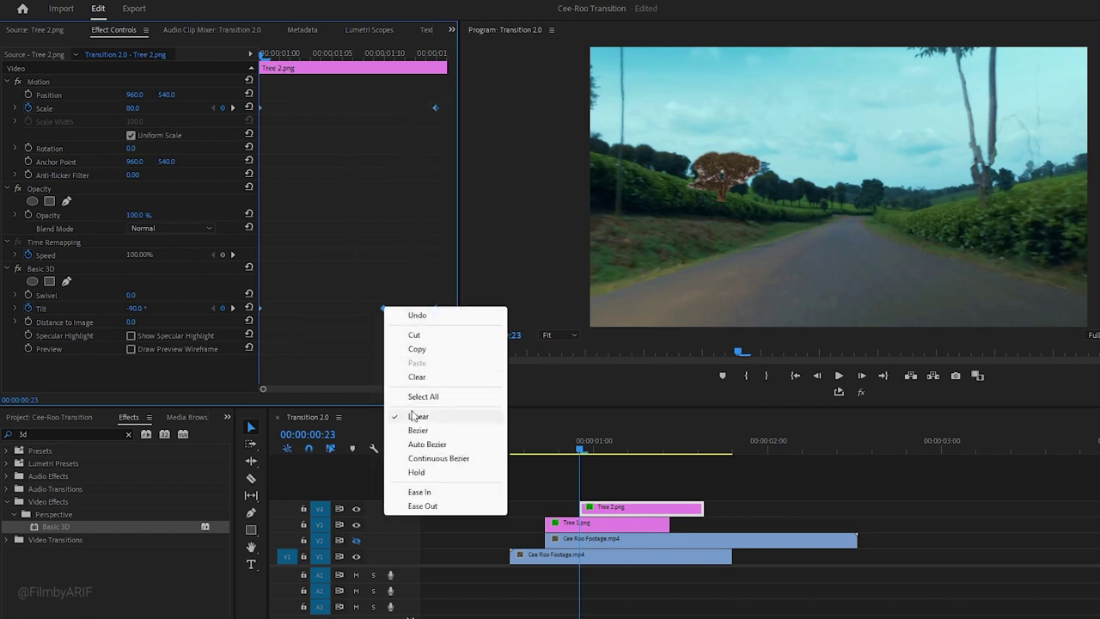
{"action": "left_click", "coordinate": [417, 430]}
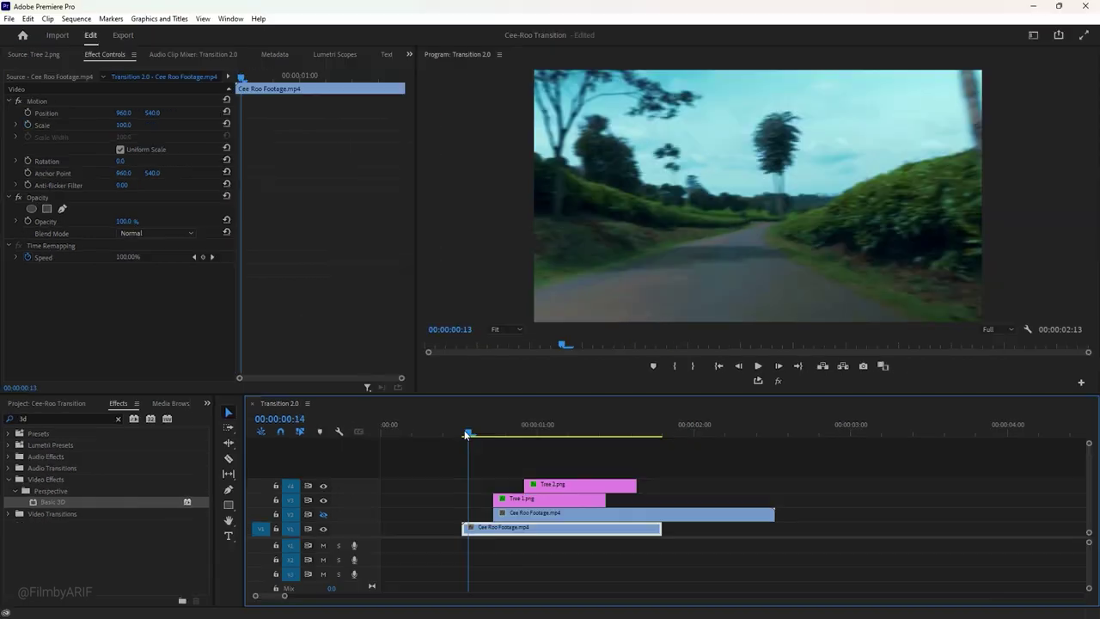
{"action": "left_click_drag", "start_coordinate": [464, 435], "coordinate": [656, 462]}
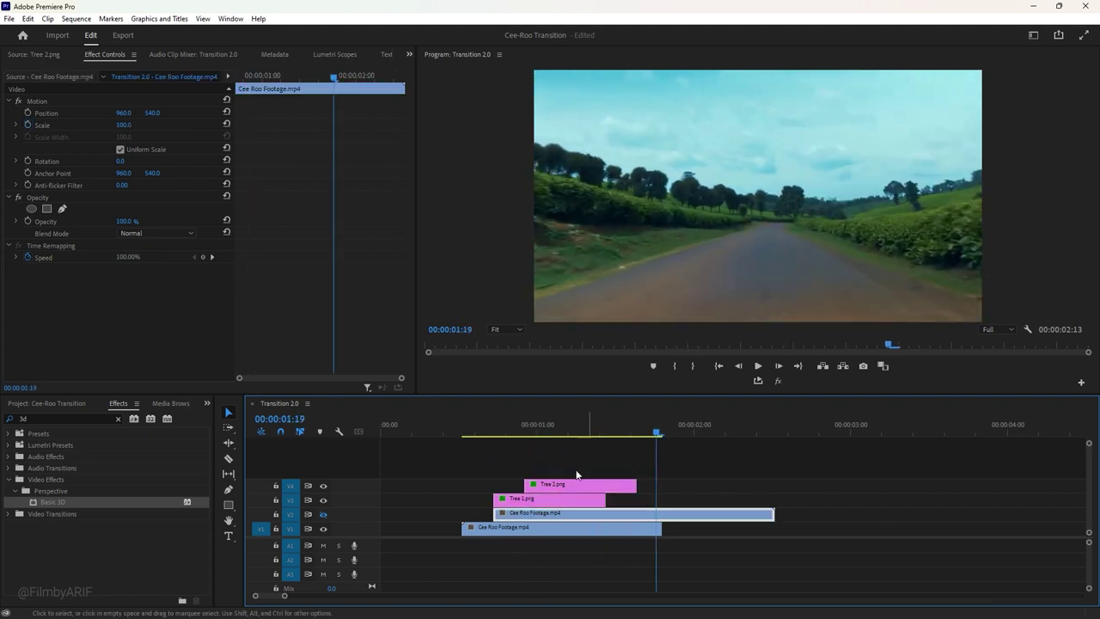
Turn track V2 back on and select its Cee Roo Footage clip around 00:00:00:19
{"action": "left_click", "coordinate": [324, 514]}
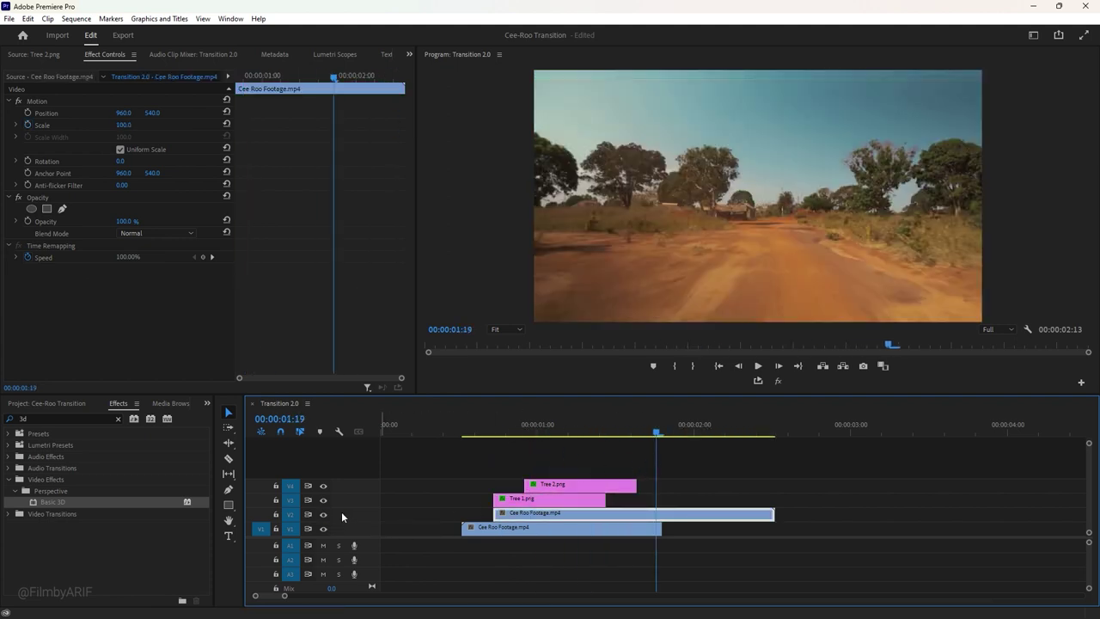
{"action": "left_click_drag", "start_coordinate": [464, 435], "coordinate": [496, 435]}
{"action": "left_click", "coordinate": [590, 515]}
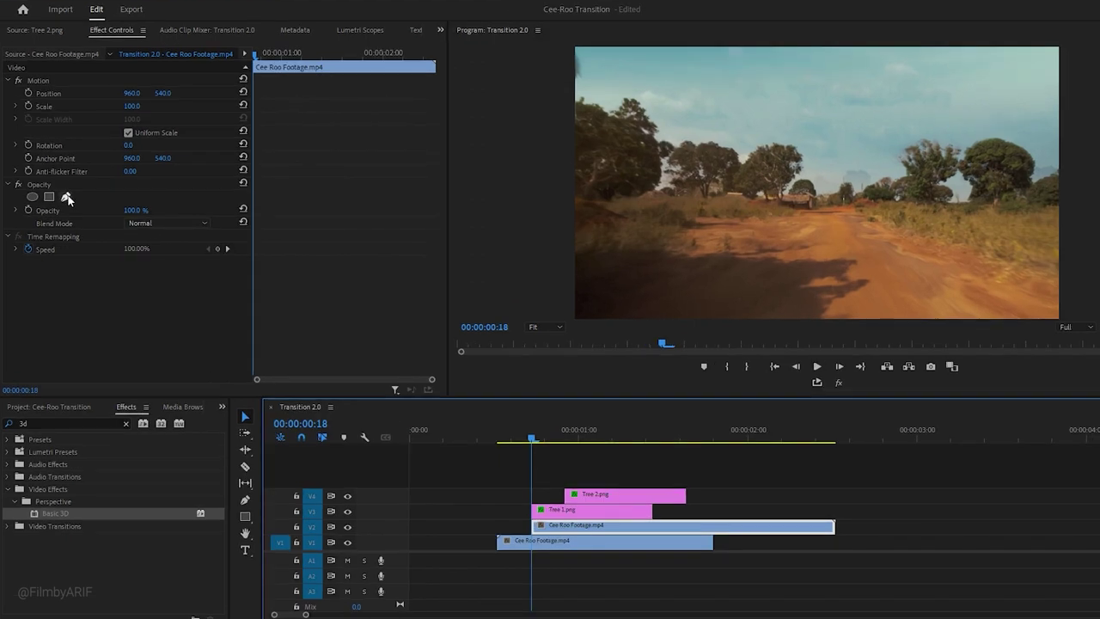
Draw a tiny pen mask at the road's vanishing point and keyframe its Mask Path
{"action": "left_click", "coordinate": [67, 198]}
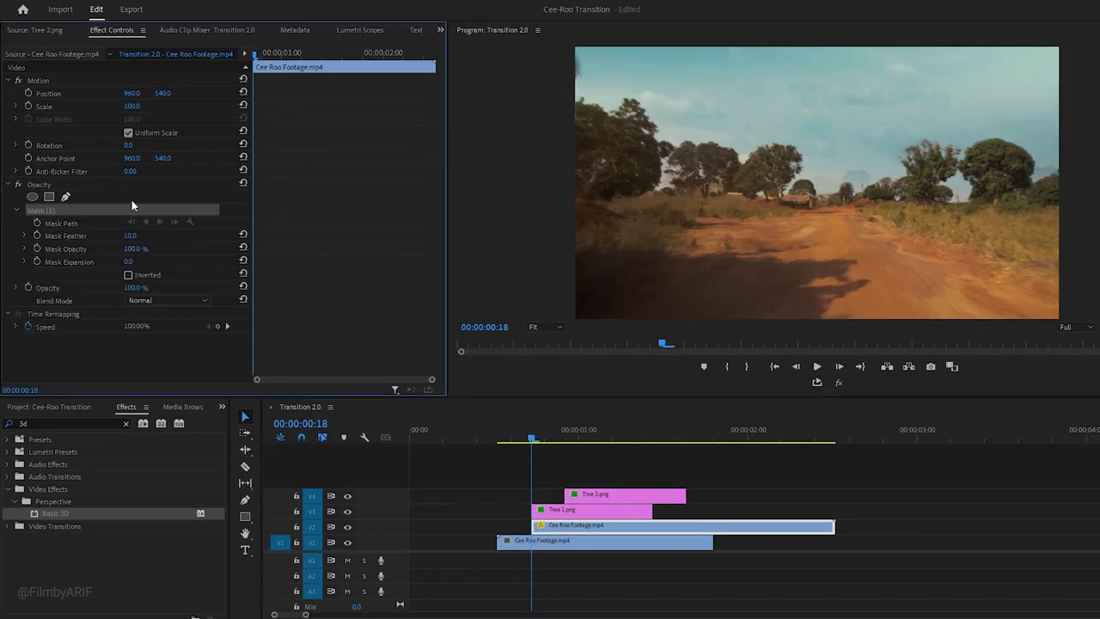
{"action": "left_click", "coordinate": [826, 206]}
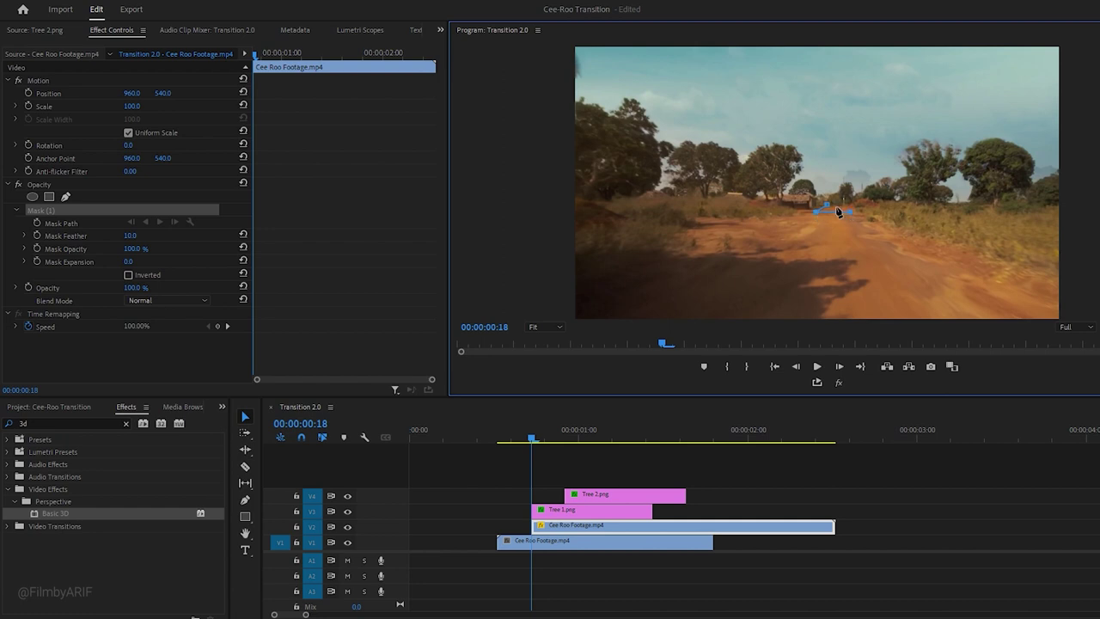
{"action": "left_click", "coordinate": [828, 207]}
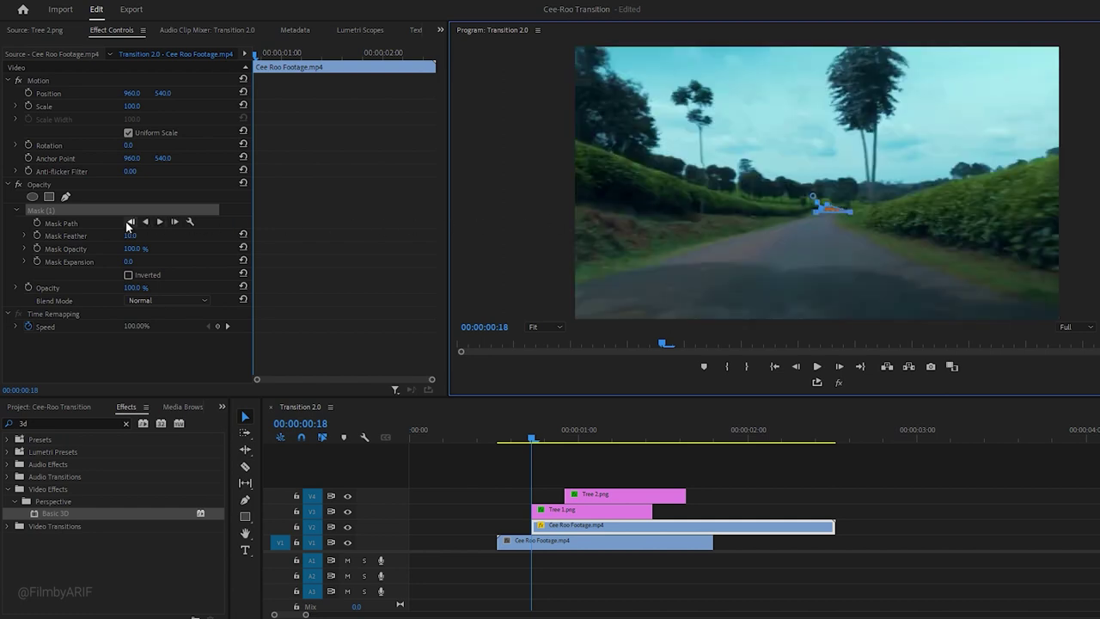
{"action": "left_click", "coordinate": [37, 223]}
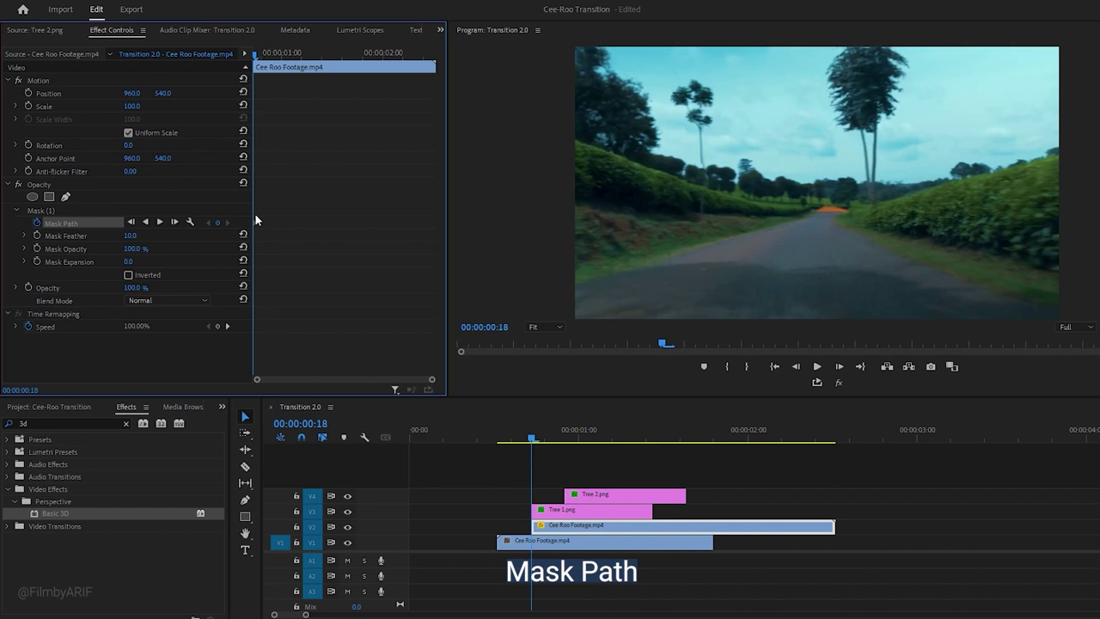
At 00:00:01:09, stretch the mask over the road and set Mask Feather to 246
{"action": "left_click_drag", "start_coordinate": [255, 57], "coordinate": [325, 73]}
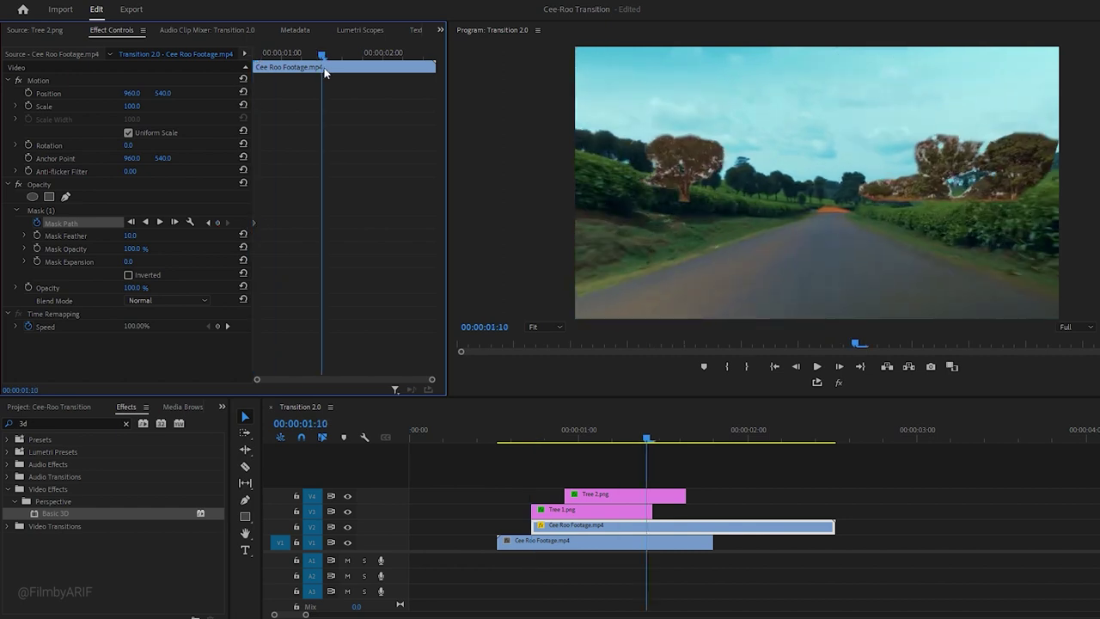
{"action": "key", "text": "Left"}
{"action": "left_click", "coordinate": [48, 212]}
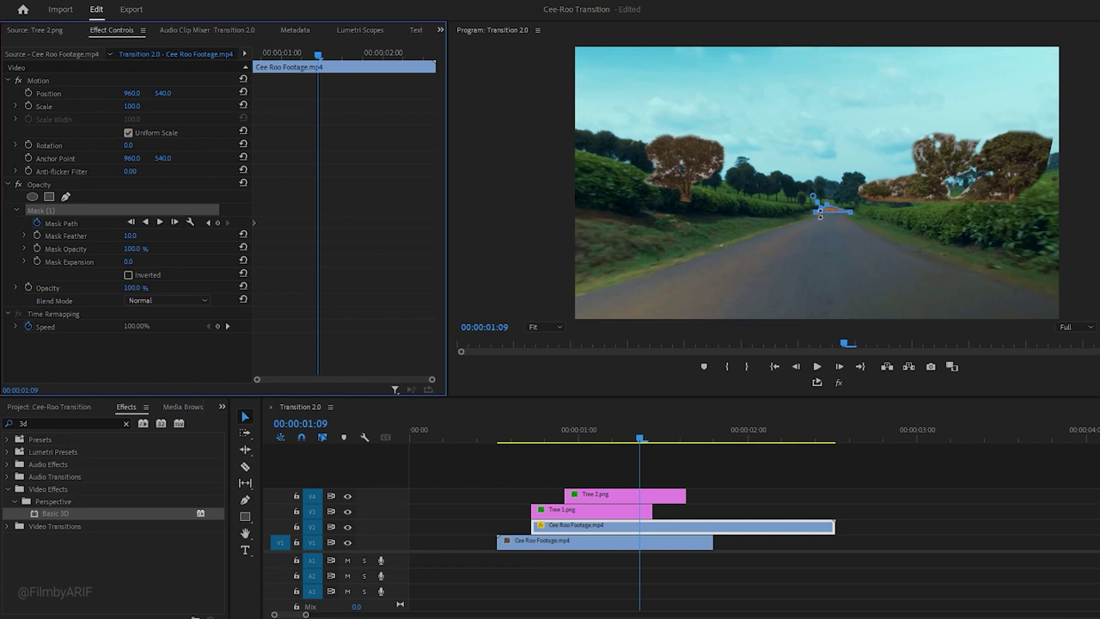
{"action": "left_click_drag", "start_coordinate": [815, 211], "coordinate": [584, 316]}
{"action": "left_click_drag", "start_coordinate": [822, 270], "coordinate": [1061, 284]}
{"action": "left_click_drag", "start_coordinate": [698, 262], "coordinate": [562, 304]}
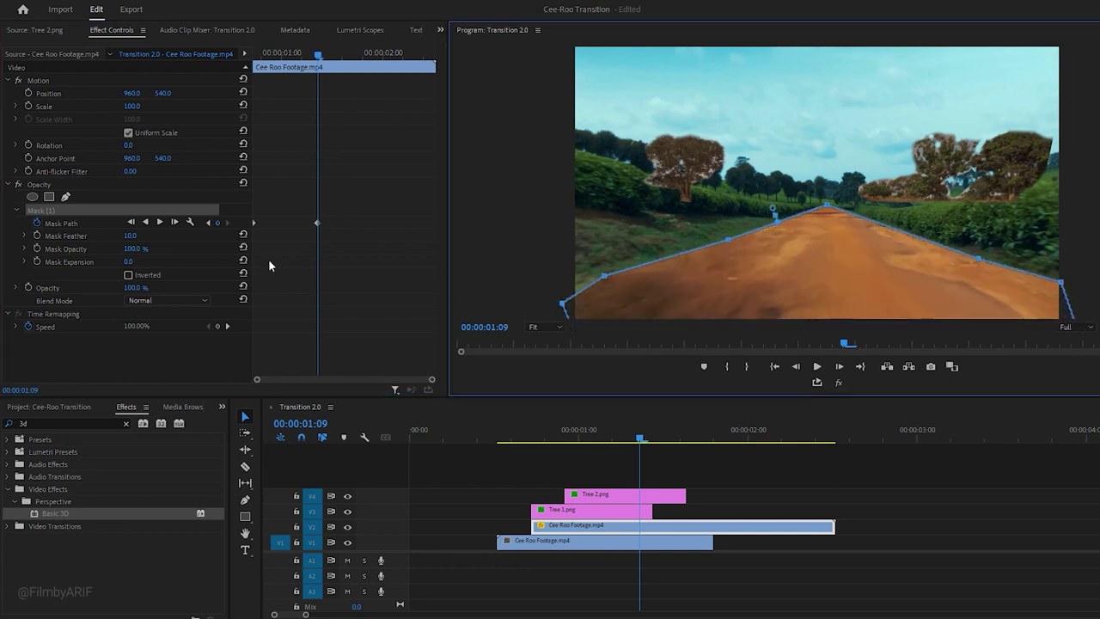
{"action": "left_click_drag", "start_coordinate": [133, 241], "coordinate": [297, 240]}
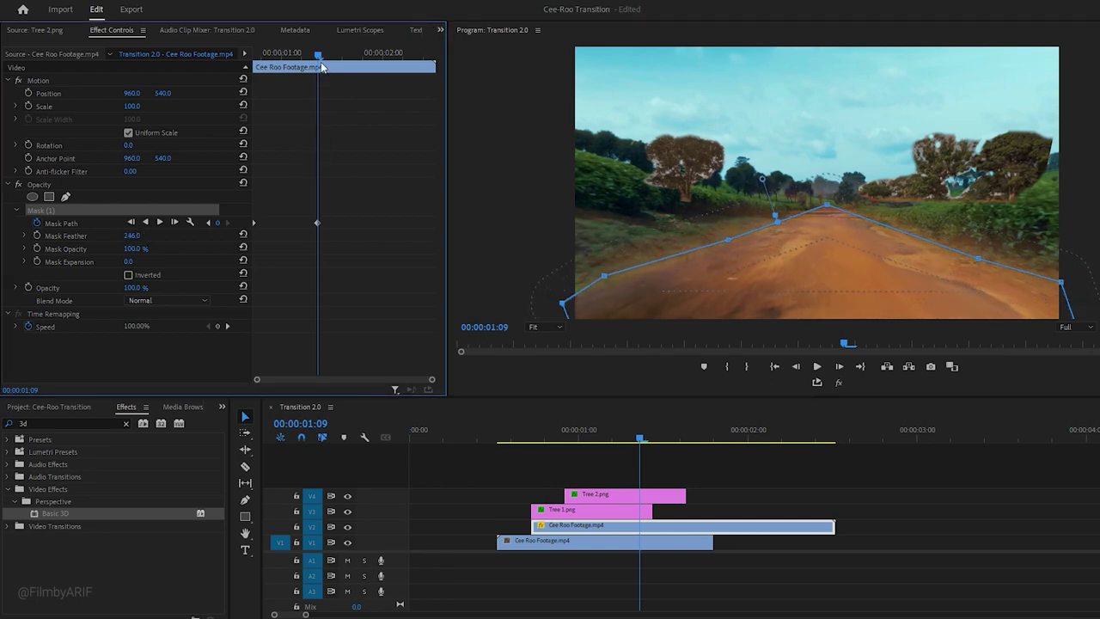
{"action": "mouse_move", "coordinate": [320, 67]}
{"action": "left_mouse_down"}
{"action": "mouse_move", "coordinate": [254, 57]}
{"action": "mouse_move", "coordinate": [323, 69]}
{"action": "left_mouse_up"}
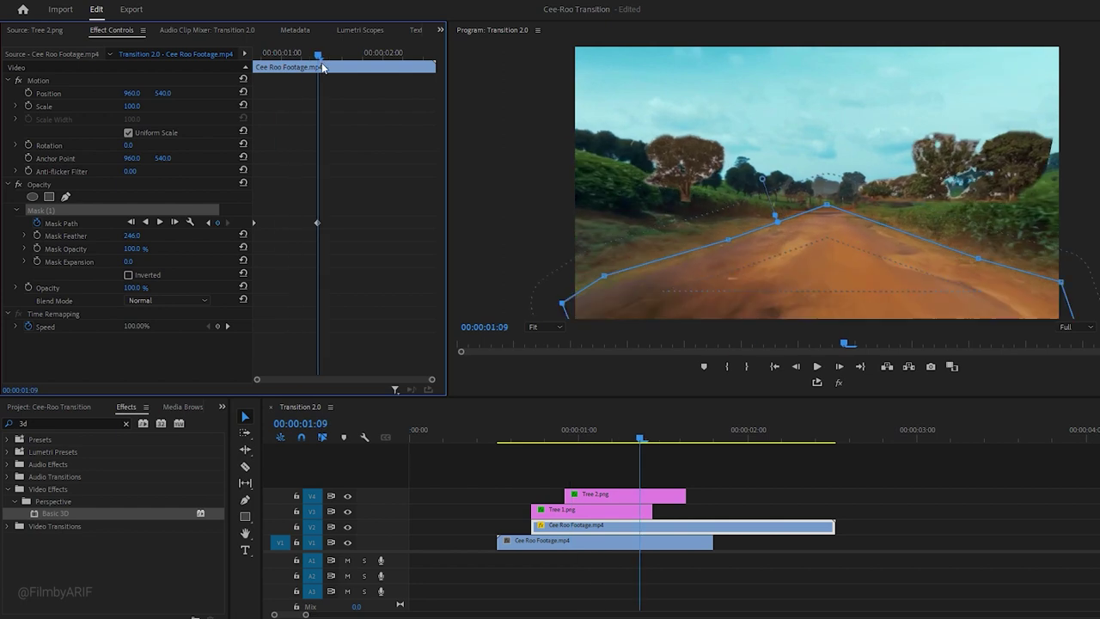
Add Mask (2) as a thin strip below the frame, with the monitor zoomed to 25%
{"action": "left_click", "coordinate": [66, 196]}
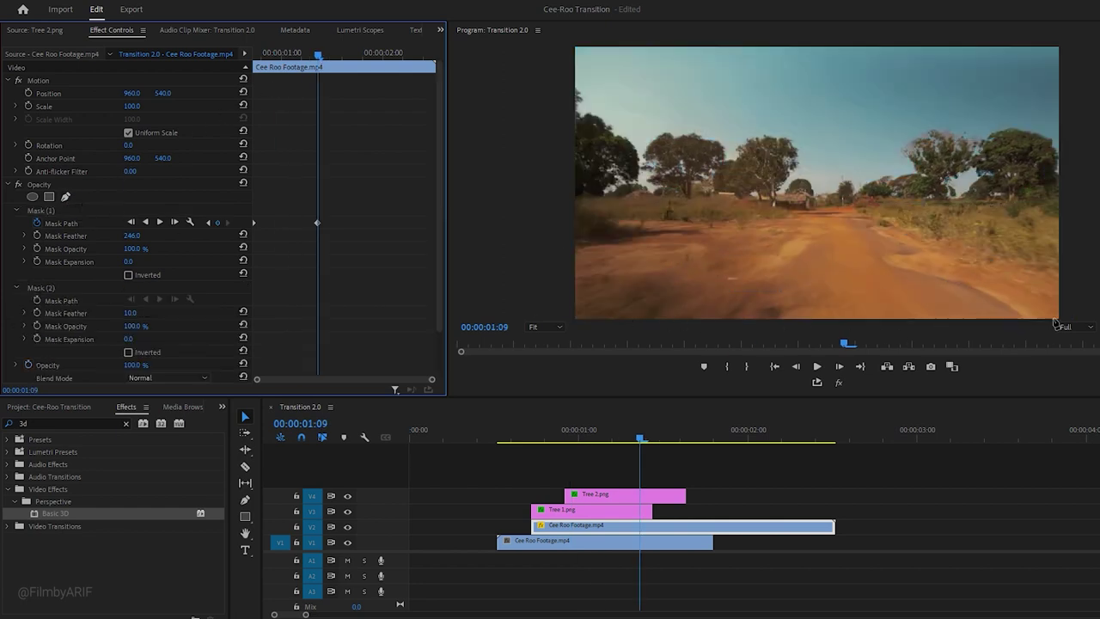
{"action": "left_click", "coordinate": [558, 327]}
{"action": "left_click", "coordinate": [544, 369]}
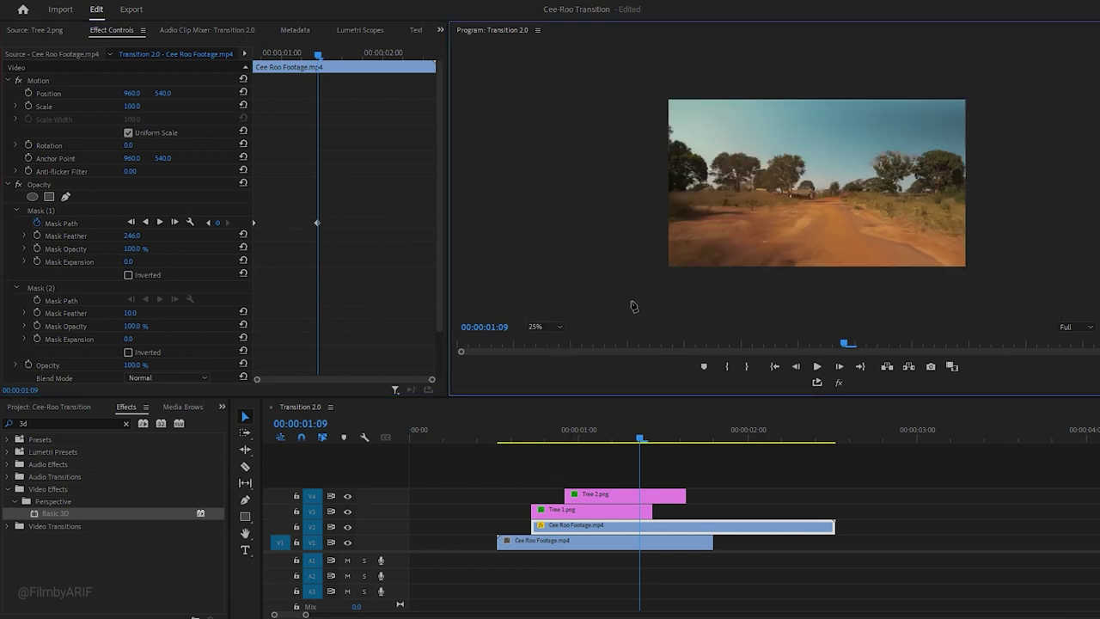
{"action": "left_click", "coordinate": [632, 302]}
{"action": "left_click", "coordinate": [1006, 308]}
{"action": "left_click", "coordinate": [1002, 277]}
{"action": "left_click", "coordinate": [635, 275]}
{"action": "left_click", "coordinate": [632, 302]}
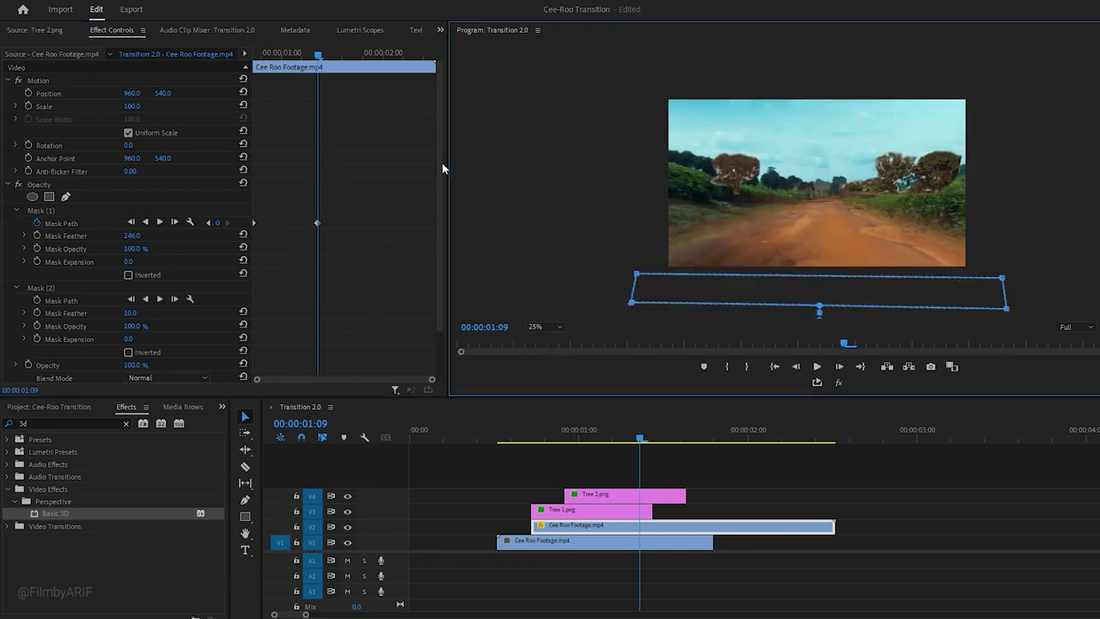
Keyframe Mask (2)'s path at 00:00:00:23, then raise its top corners above the frame at 00:00:01:11
{"action": "left_click_drag", "start_coordinate": [318, 57], "coordinate": [272, 57]}
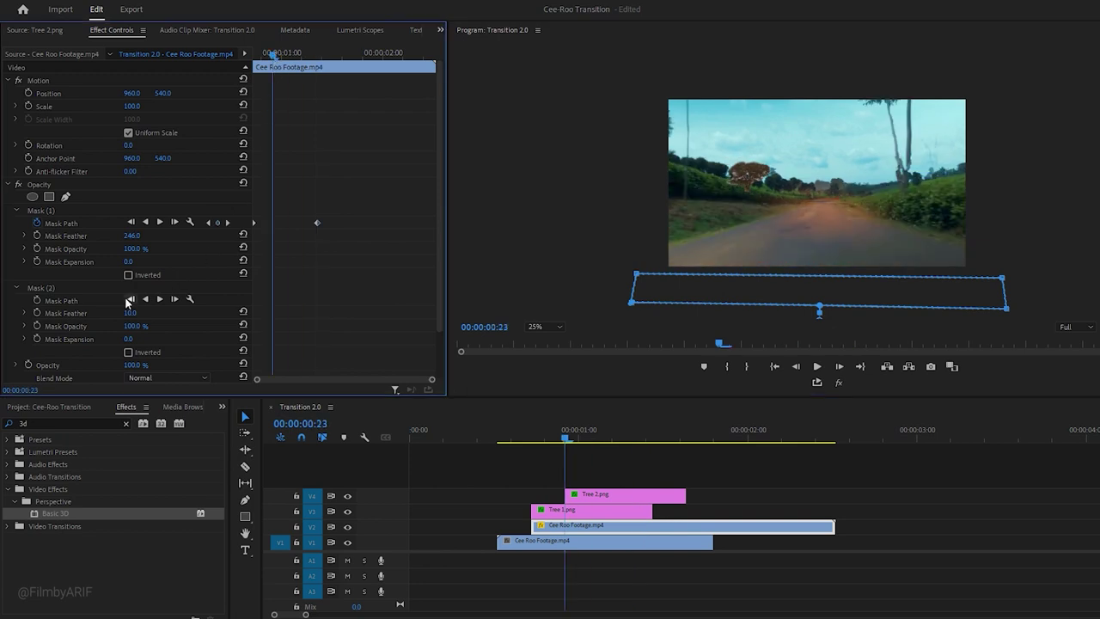
{"action": "left_click", "coordinate": [37, 301]}
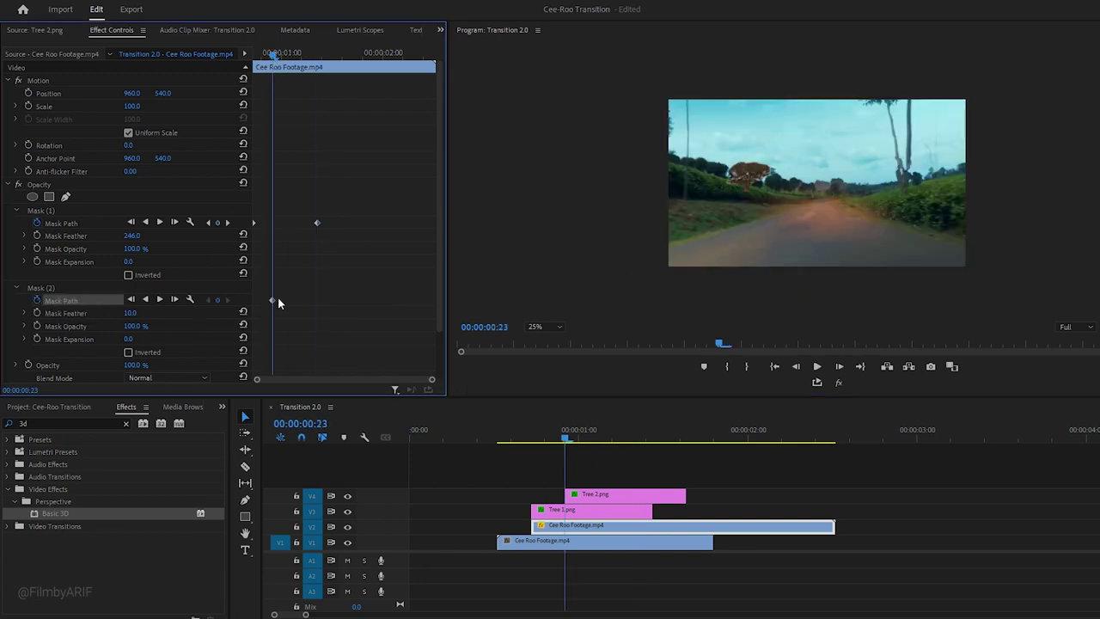
{"action": "left_click", "coordinate": [91, 288]}
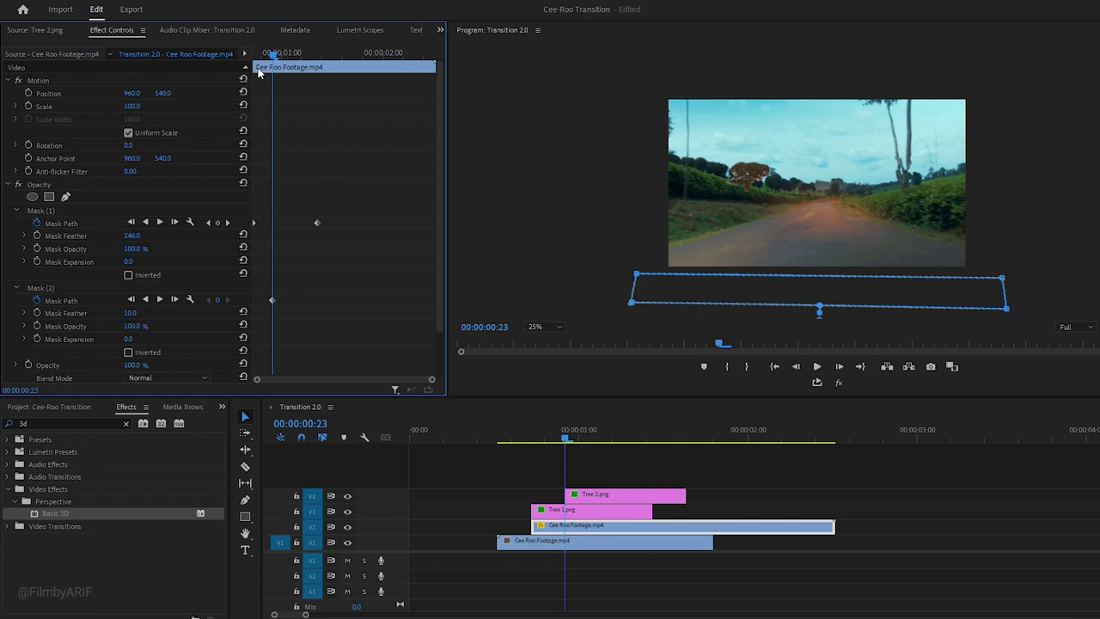
{"action": "left_click_drag", "start_coordinate": [270, 57], "coordinate": [327, 66]}
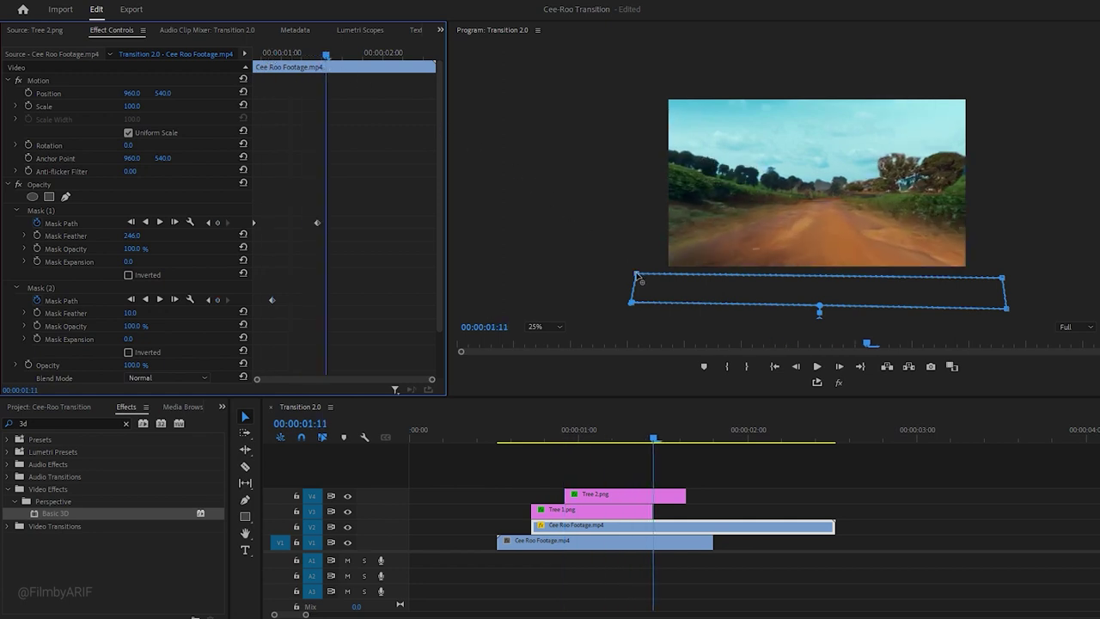
{"action": "left_click_drag", "start_coordinate": [637, 276], "coordinate": [632, 67]}
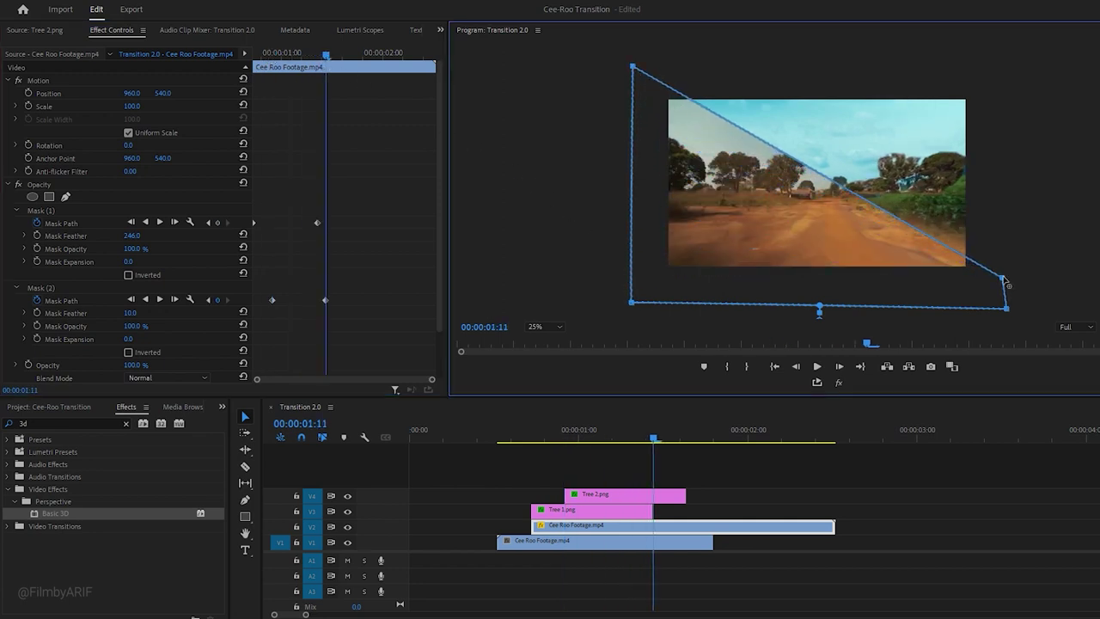
{"action": "left_click_drag", "start_coordinate": [1003, 279], "coordinate": [1004, 66]}
Set Mask (2)'s feather to 250 and check the start at 00:00:00:18
{"action": "left_click", "coordinate": [130, 314]}
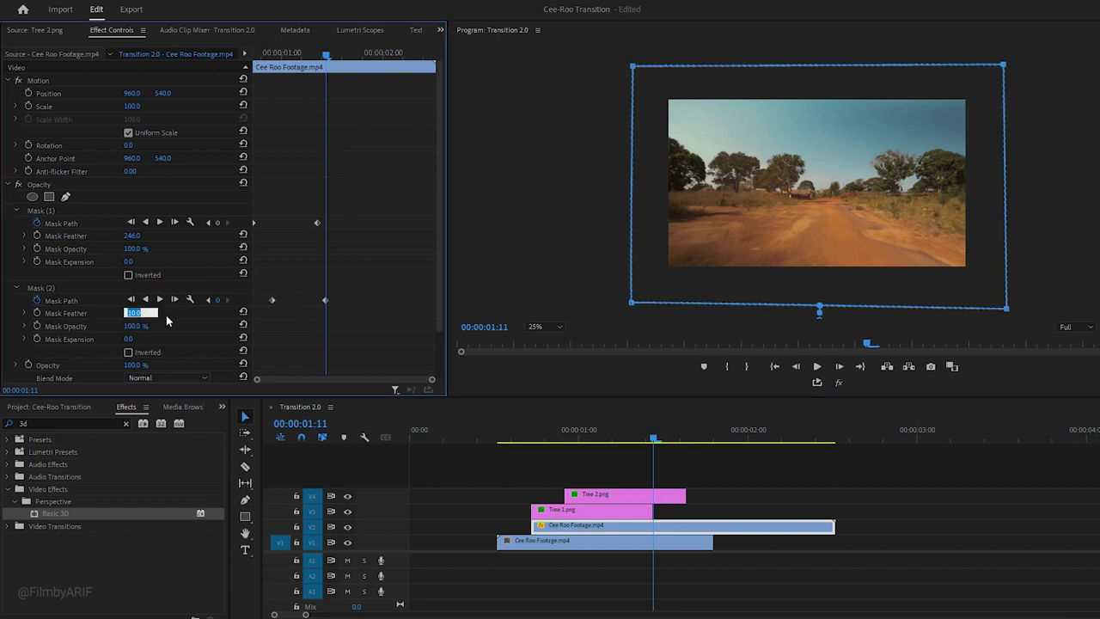
{"action": "type", "text": "250"}
{"action": "left_click", "coordinate": [184, 316]}
{"action": "left_click_drag", "start_coordinate": [324, 53], "coordinate": [254, 53]}
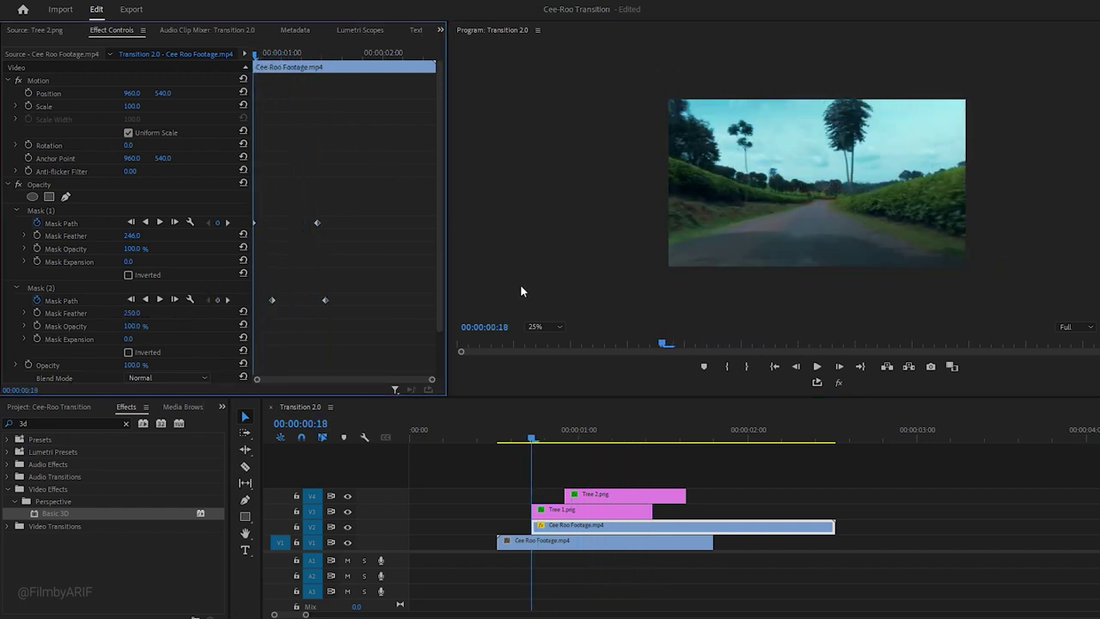
{"action": "left_click", "coordinate": [547, 326]}
{"action": "left_click", "coordinate": [550, 343]}
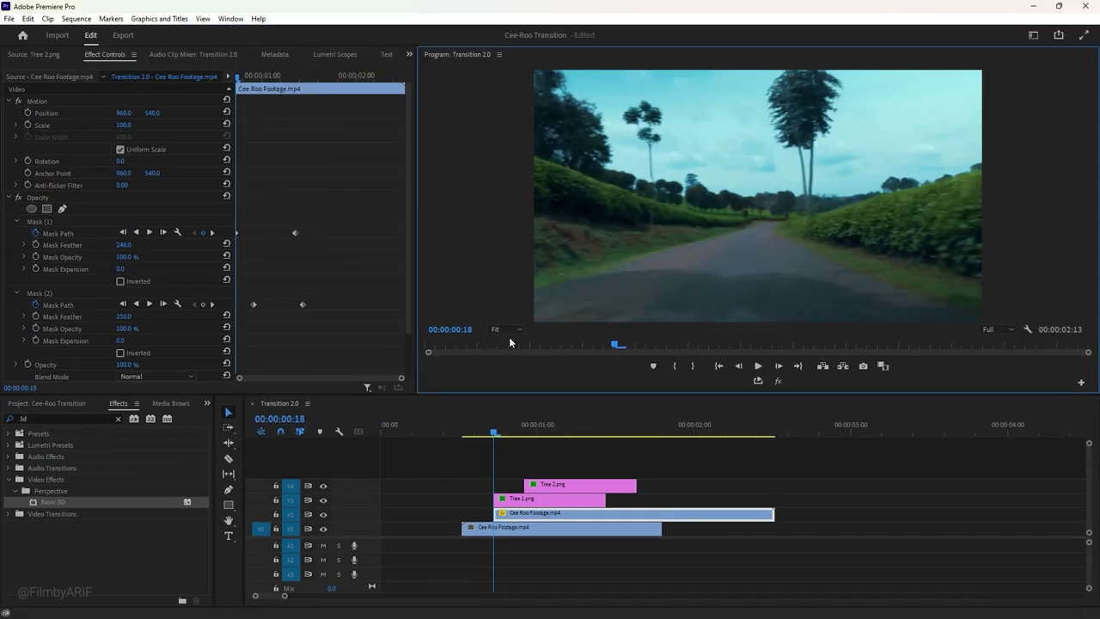
{"action": "mouse_move", "coordinate": [465, 432]}
{"action": "left_mouse_down"}
{"action": "mouse_move", "coordinate": [632, 450]}
{"action": "mouse_move", "coordinate": [461, 428]}
{"action": "left_mouse_up"}
{"action": "key", "text": "space"}
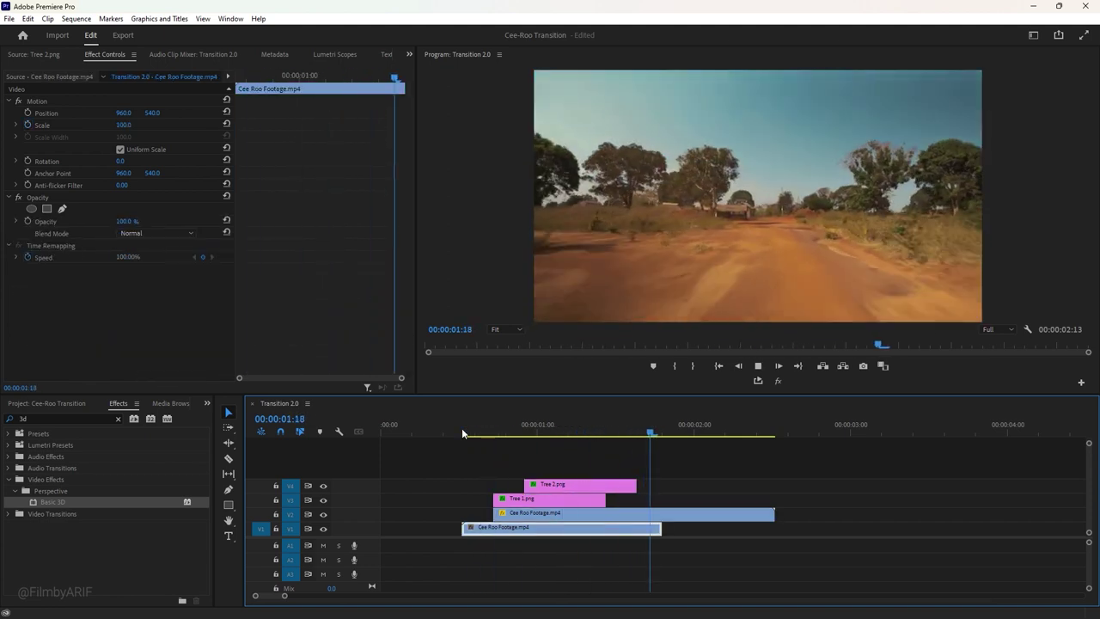